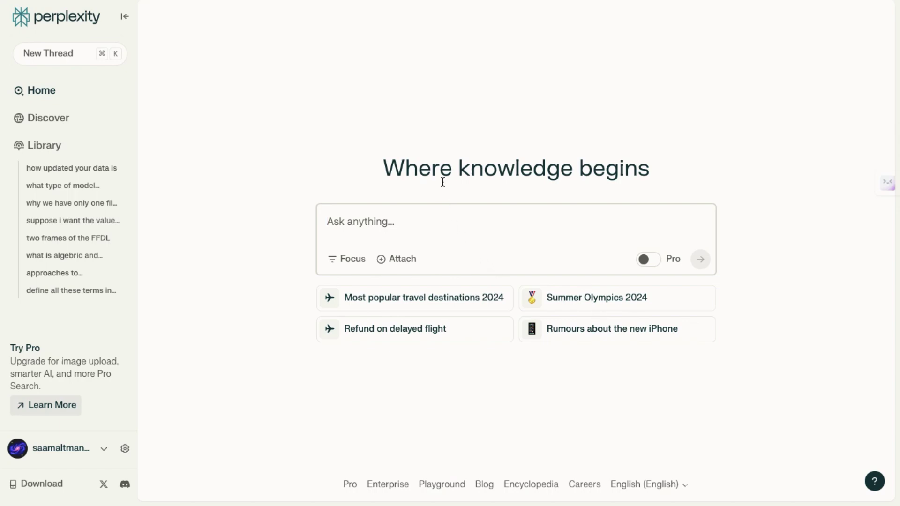
# Check the search focus modes, scroll the Discover feed, and open the account settings page
pyautogui.click(116, 62)
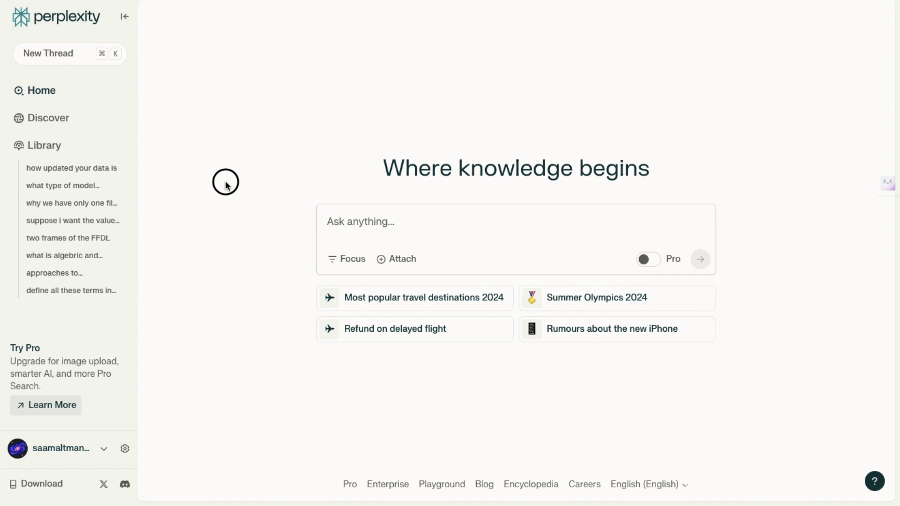
pyautogui.click(350, 259)
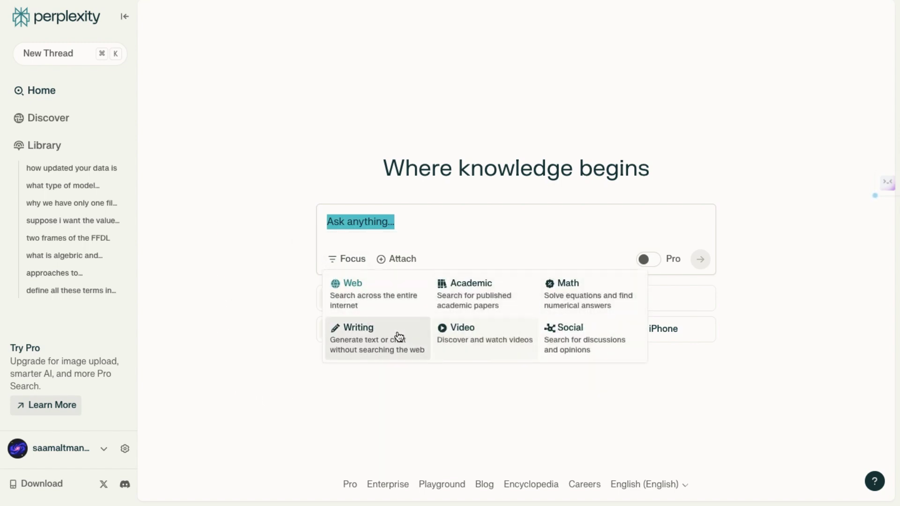
pyautogui.click(80, 121)
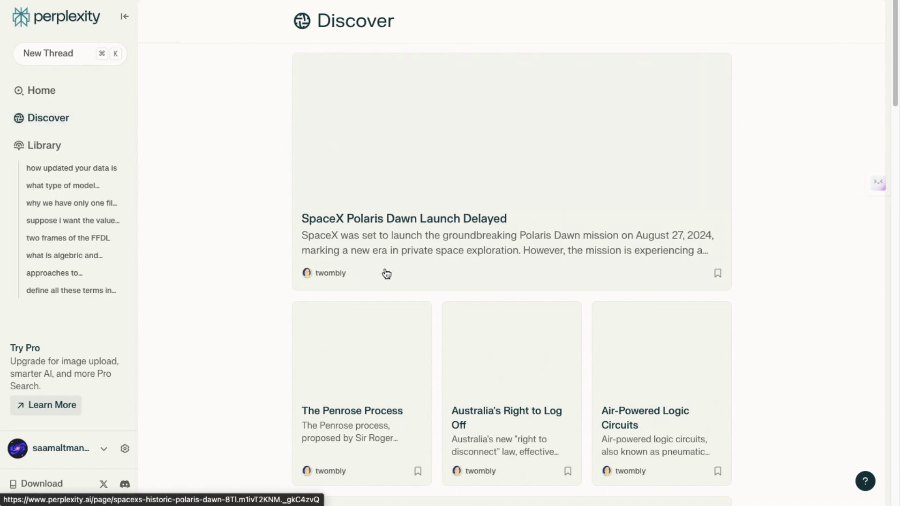
pyautogui.scroll(-6, 387, 274)
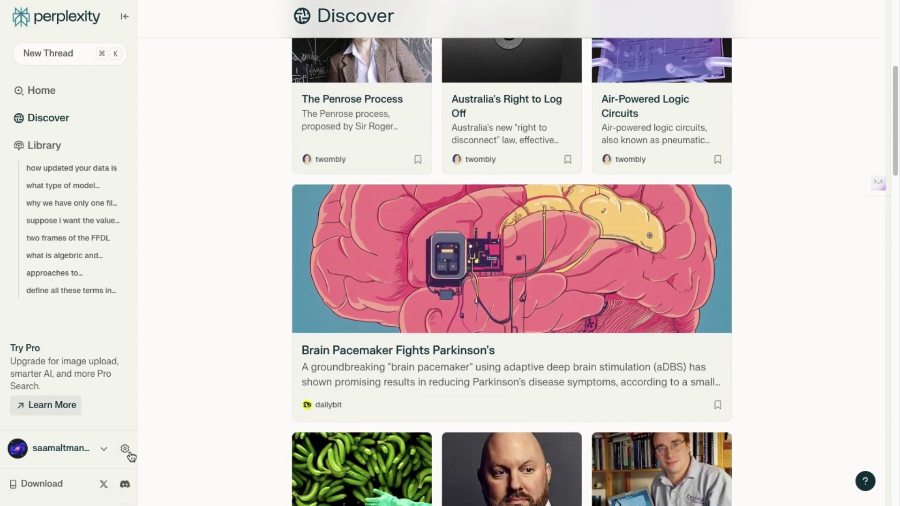
pyautogui.click(123, 451)
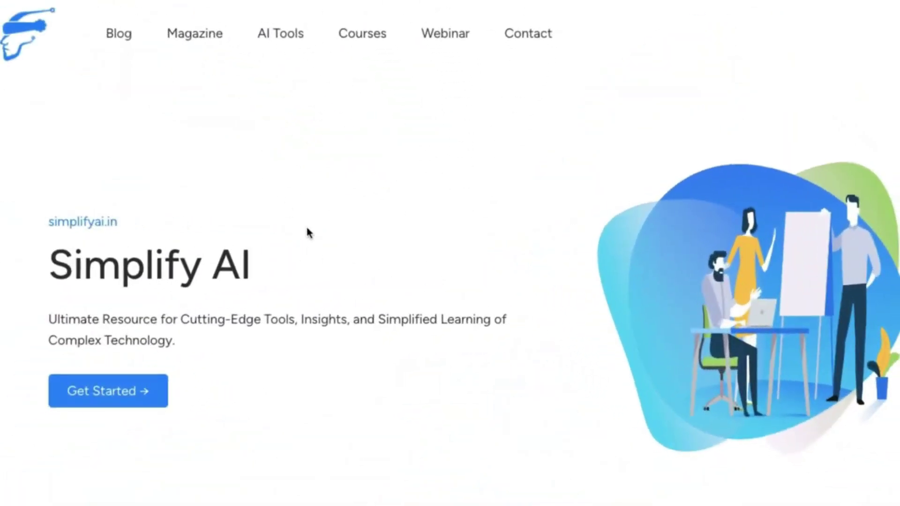
pyautogui.scroll(-20, 308, 232)
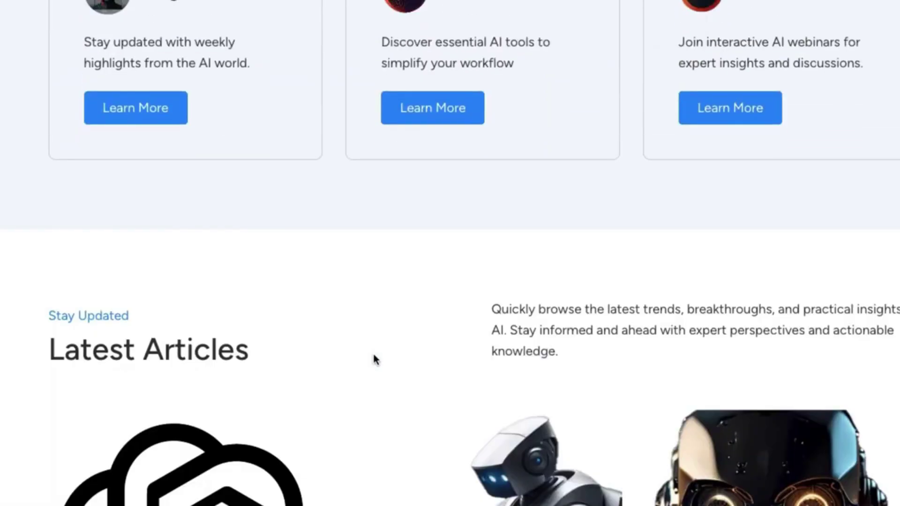
pyautogui.scroll(-7, 373, 363)
pyautogui.scroll(17, 373, 337)
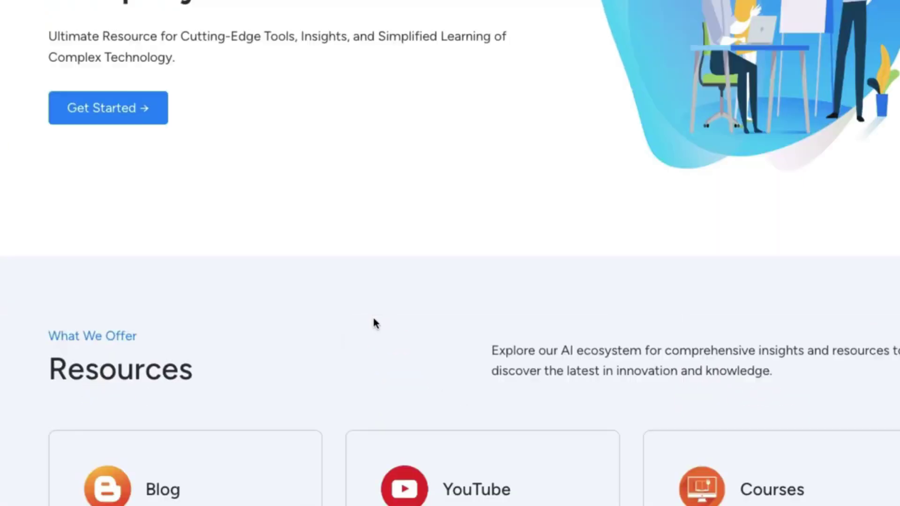
pyautogui.scroll(6, 376, 322)
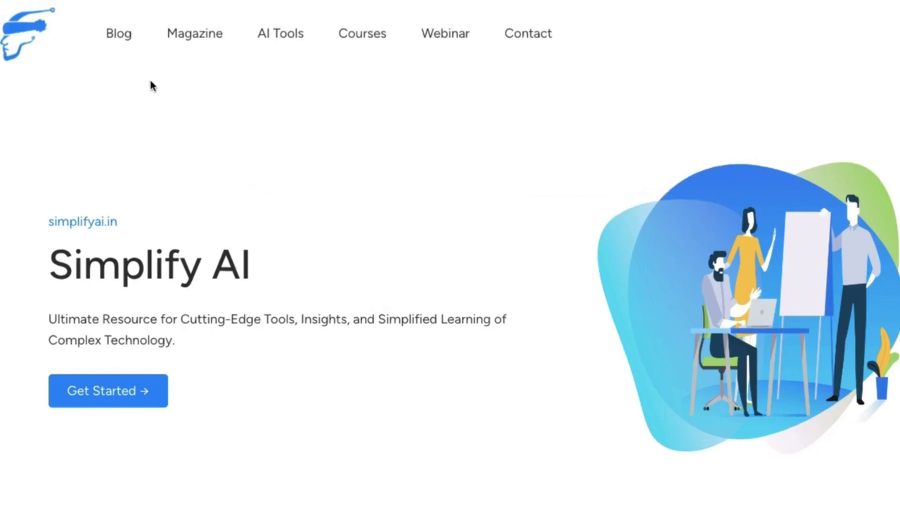
pyautogui.click(224, 47)
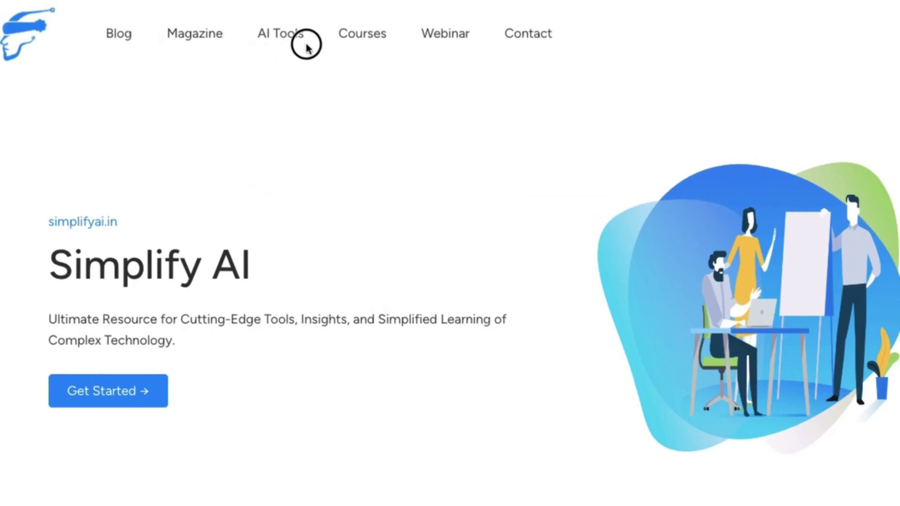
pyautogui.doubleClick(382, 44)
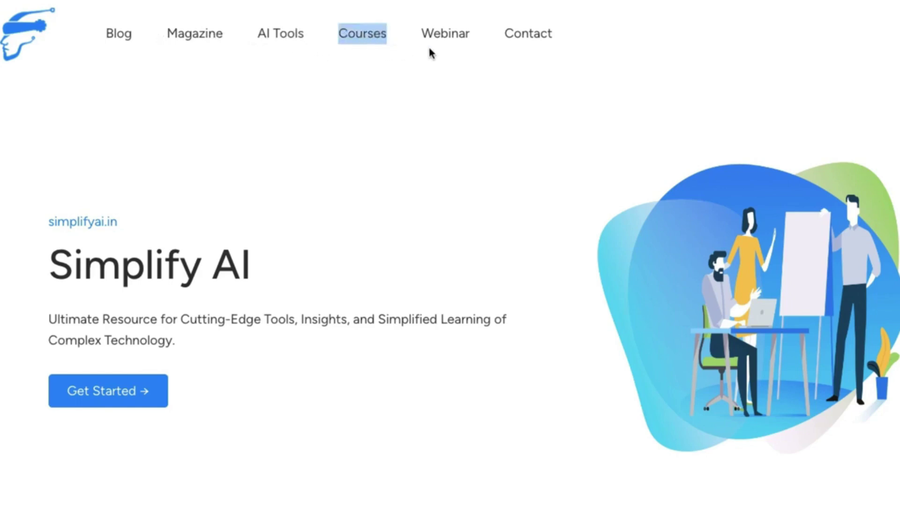
pyautogui.click(468, 44)
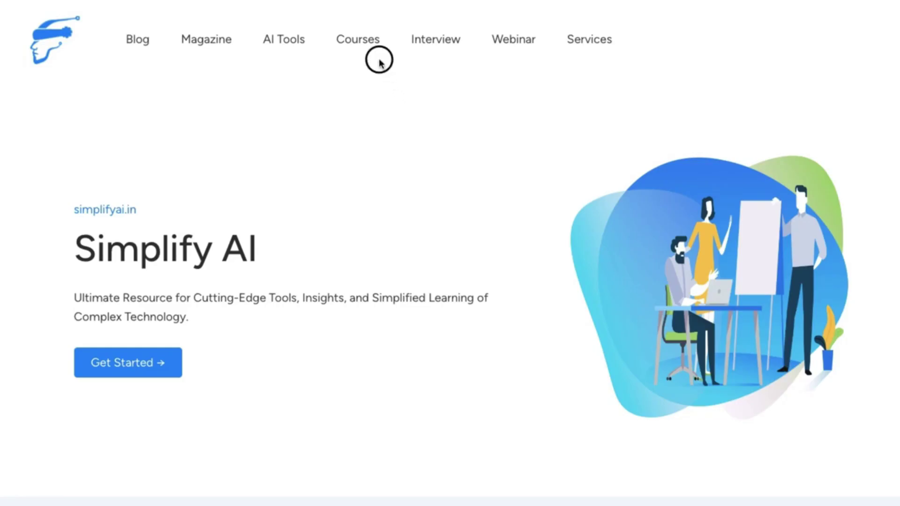
# Jump to the Engaging Courses section of the Simplify AI site
pyautogui.doubleClick(335, 38)
pyautogui.click(362, 44)
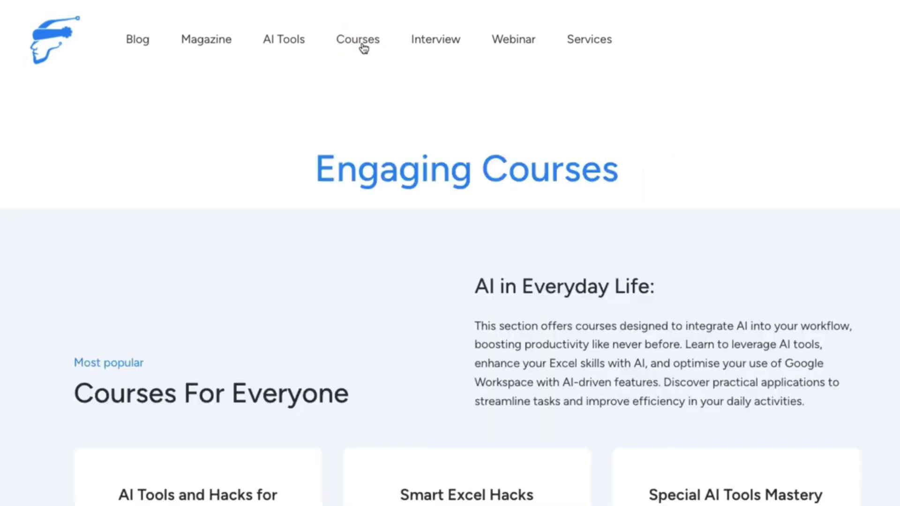
pyautogui.scroll(-10, 368, 239)
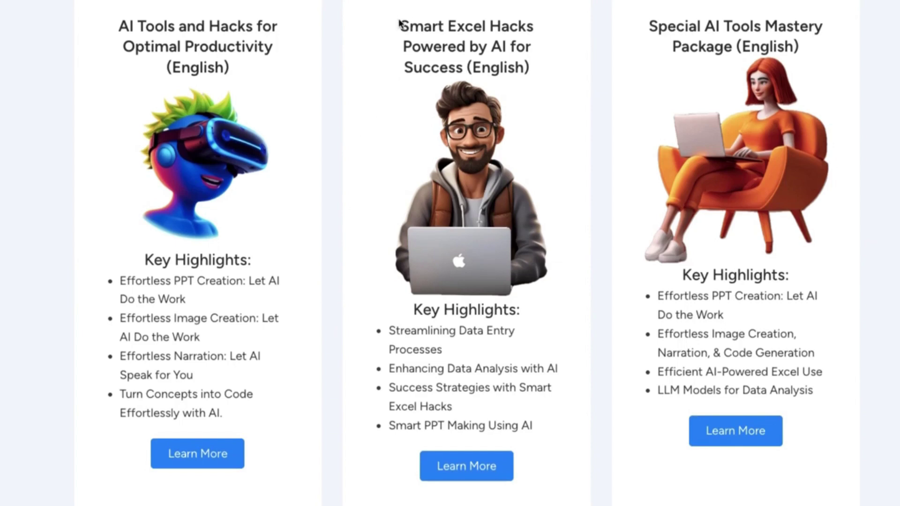
# Highlight the Smart Excel Hacks and Special AI Tools Mastery Package course titles
pyautogui.moveTo(398, 23); pyautogui.dragTo(580, 85)
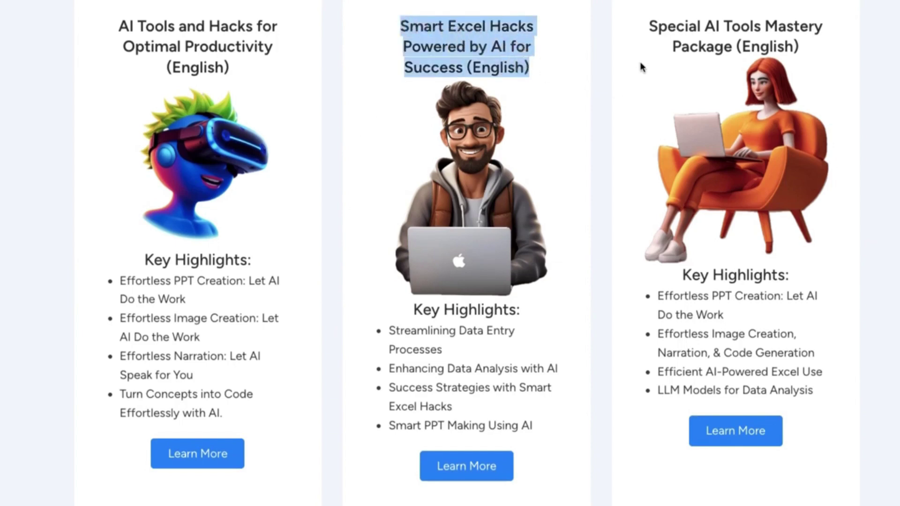
pyautogui.click(336, 204)
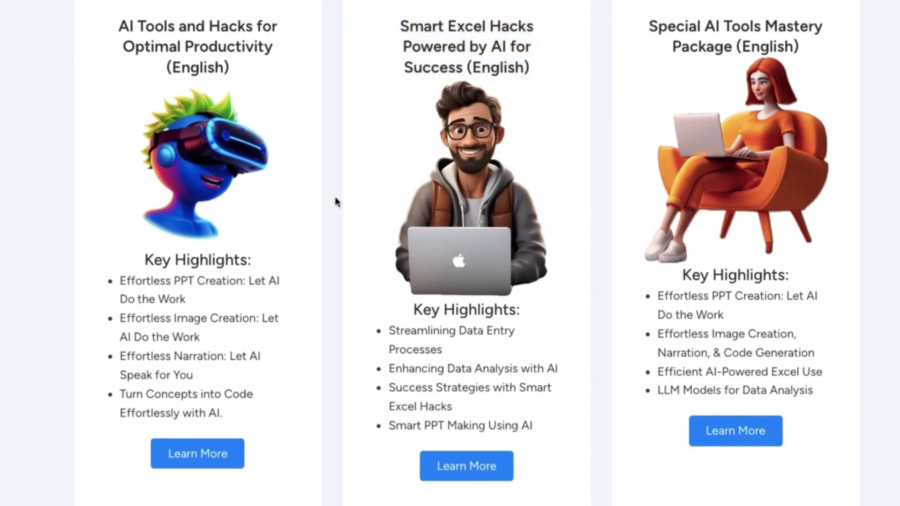
pyautogui.moveTo(825, 46); pyautogui.dragTo(649, 28)
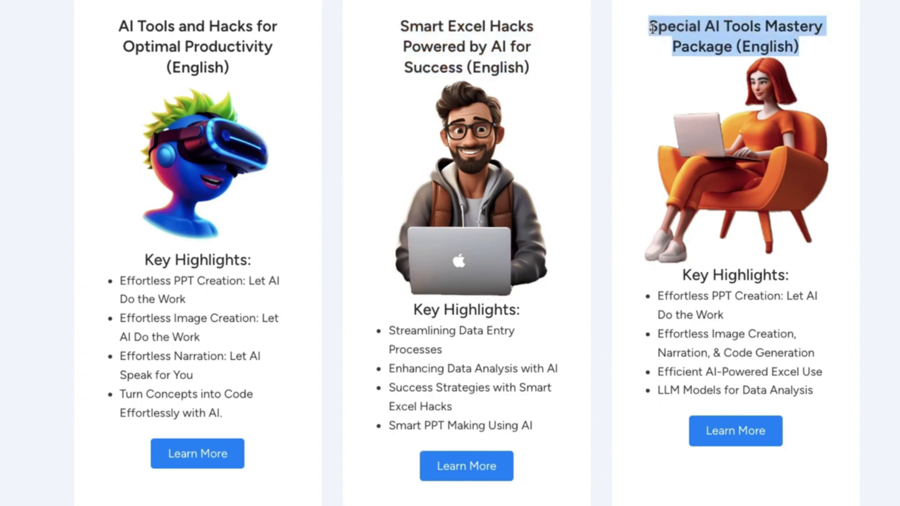
pyautogui.click(330, 161)
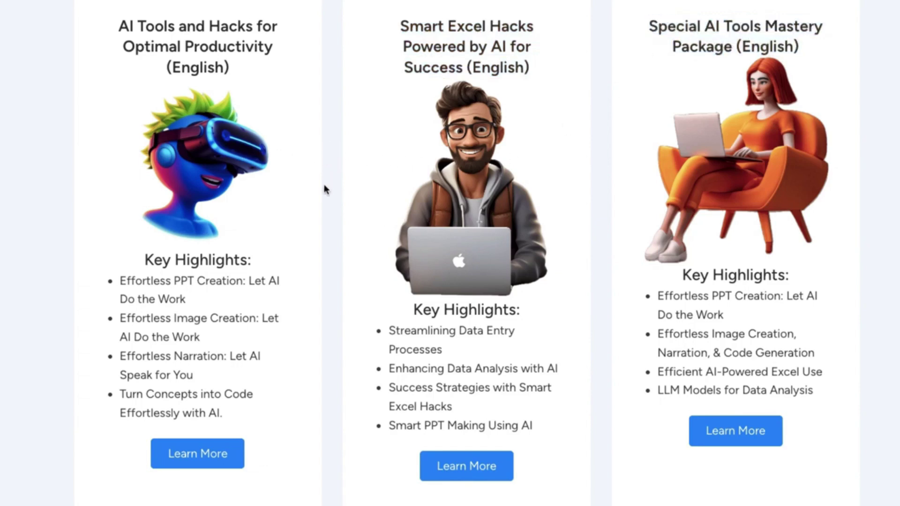
pyautogui.scroll(1, 360, 322)
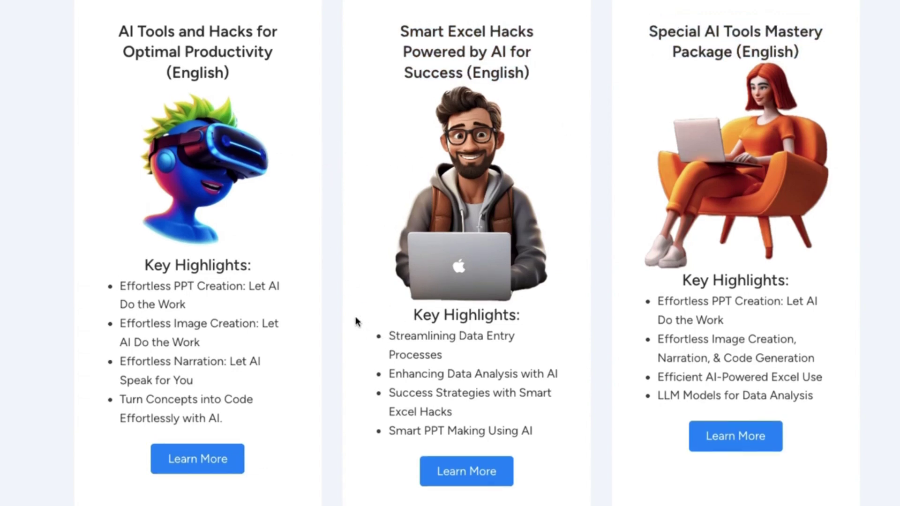
pyautogui.scroll(1, 359, 321)
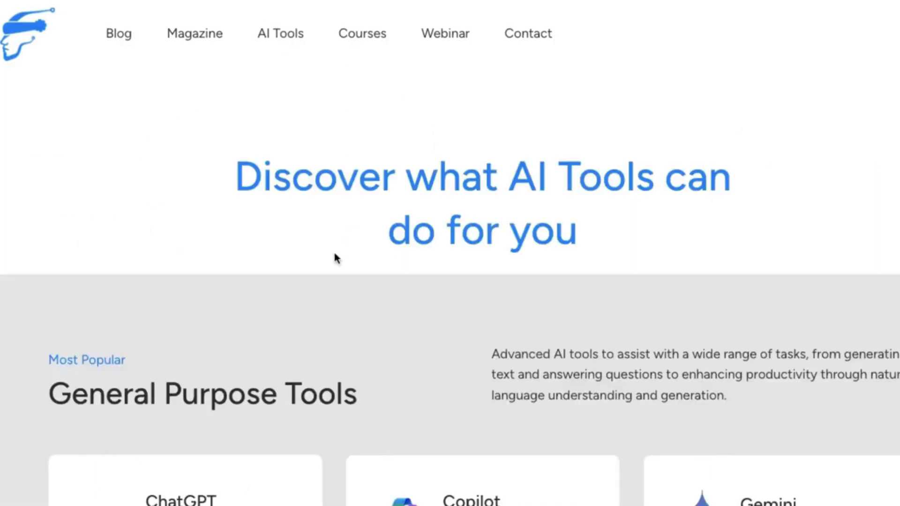
pyautogui.scroll(-15, 334, 255)
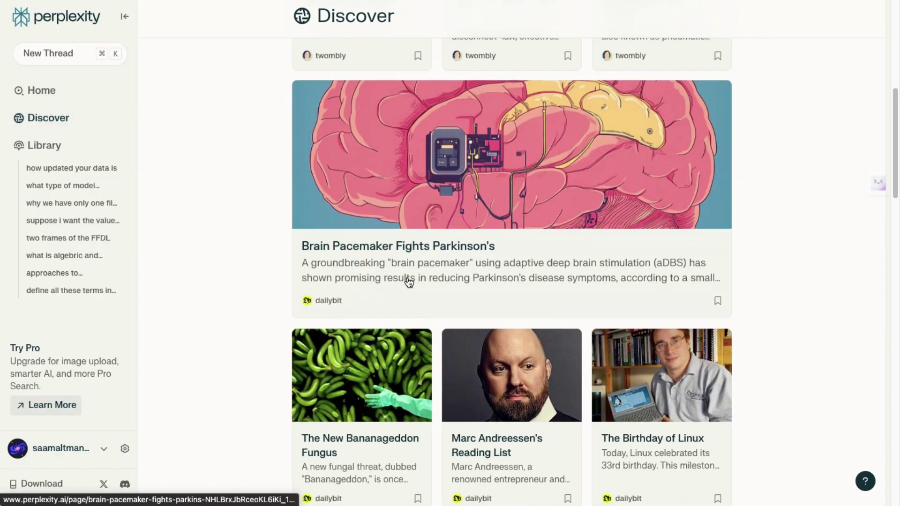
# Scroll through the Discover news stories, then go back to the Home search page
pyautogui.scroll(-5, 408, 281)
pyautogui.scroll(-11, 409, 281)
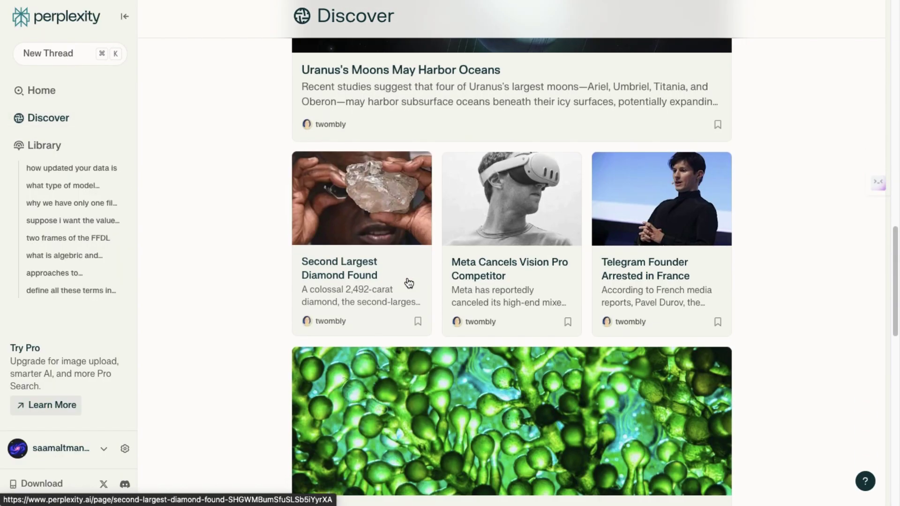
pyautogui.scroll(-3, 470, 260)
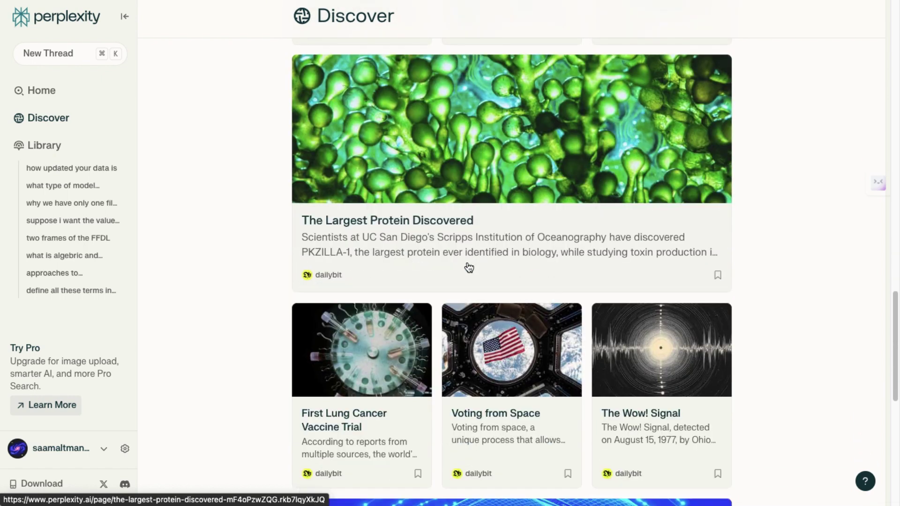
pyautogui.scroll(1, 469, 262)
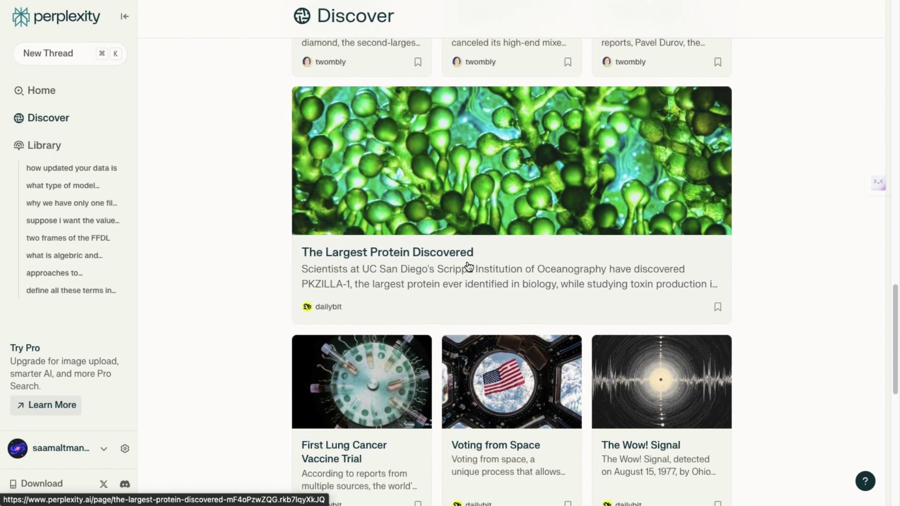
pyautogui.scroll(-1, 469, 266)
pyautogui.scroll(15, 469, 266)
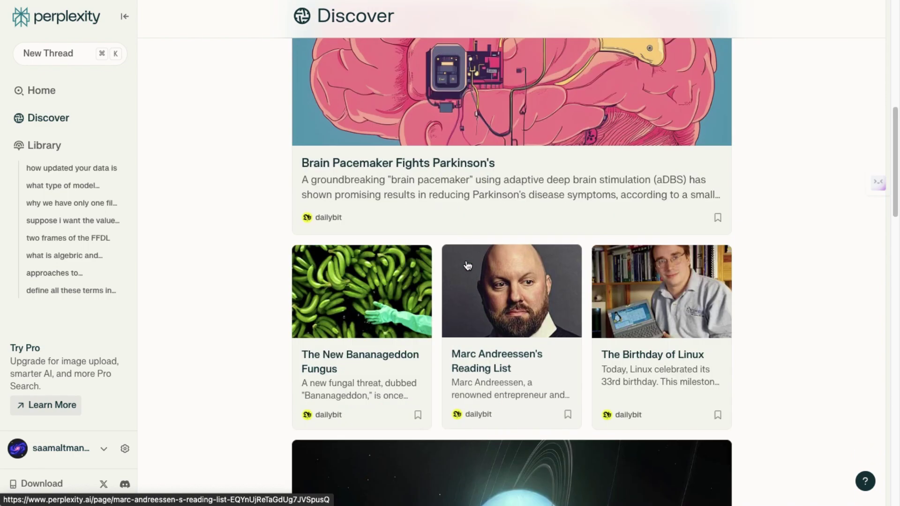
pyautogui.click(56, 98)
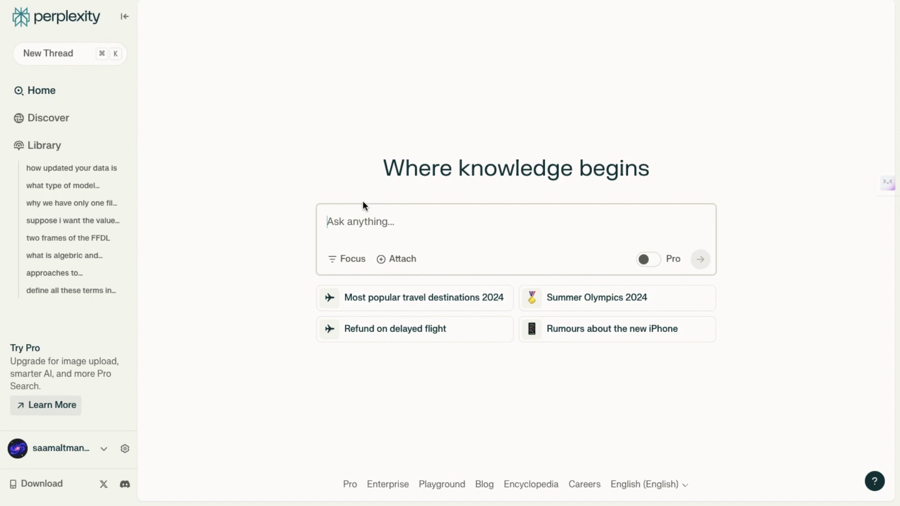
pyautogui.click(47, 403)
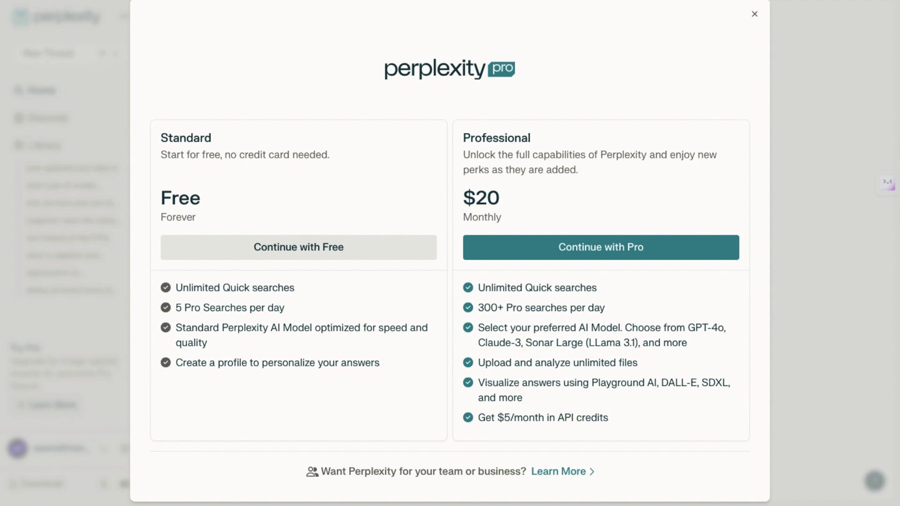
pyautogui.press('Escape')
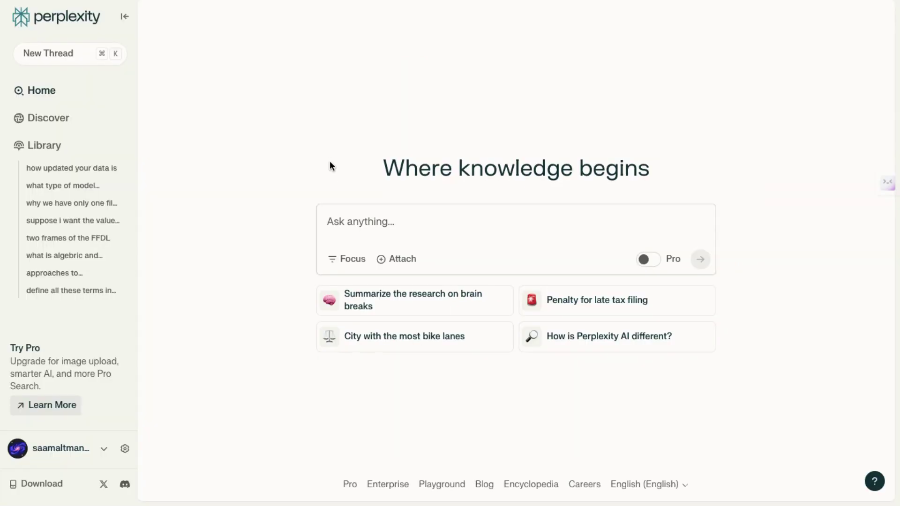
pyautogui.click(334, 222)
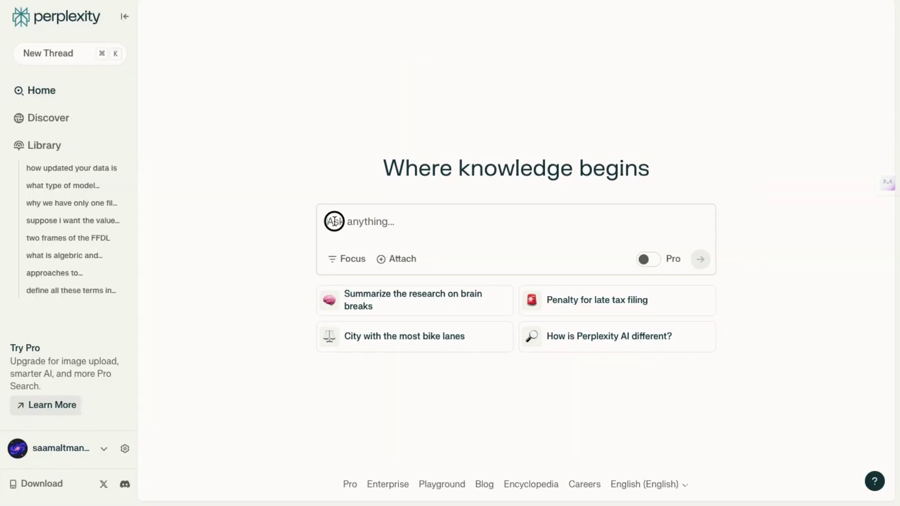
pyautogui.click(278, 221)
pyautogui.click(348, 260)
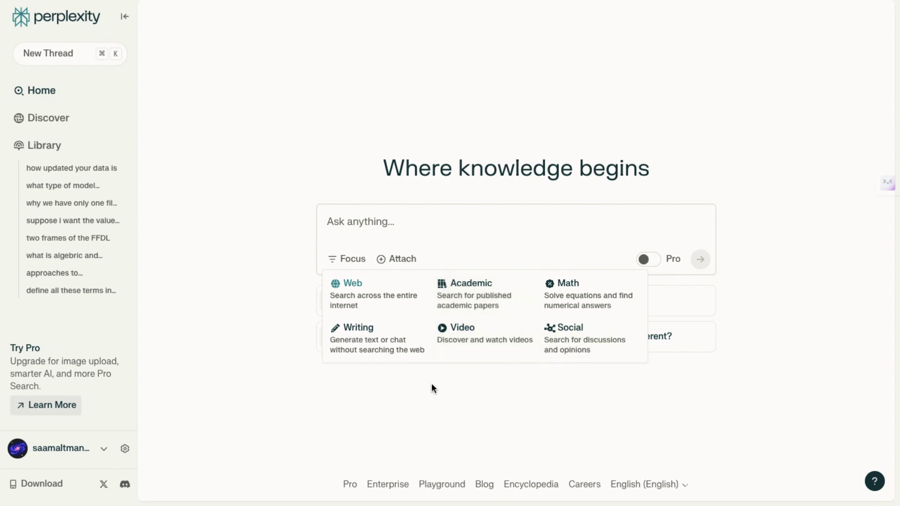
pyautogui.click(412, 385)
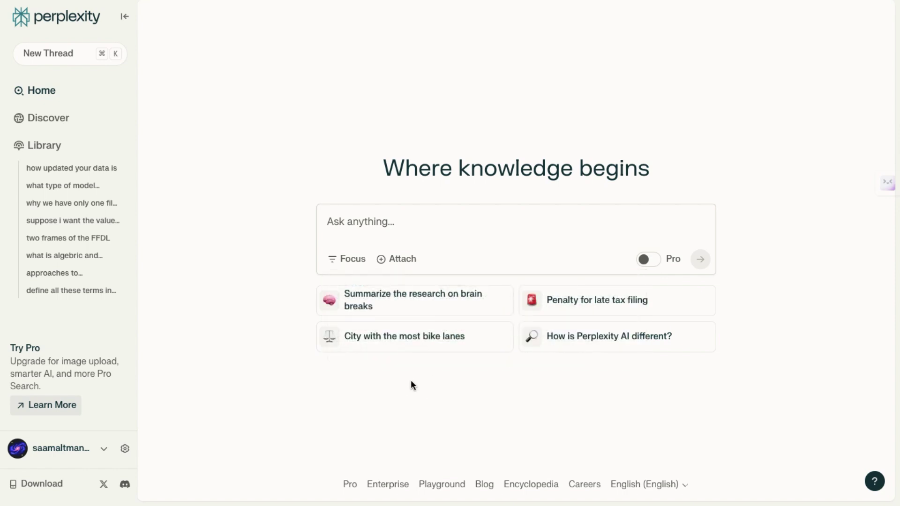
pyautogui.click(48, 119)
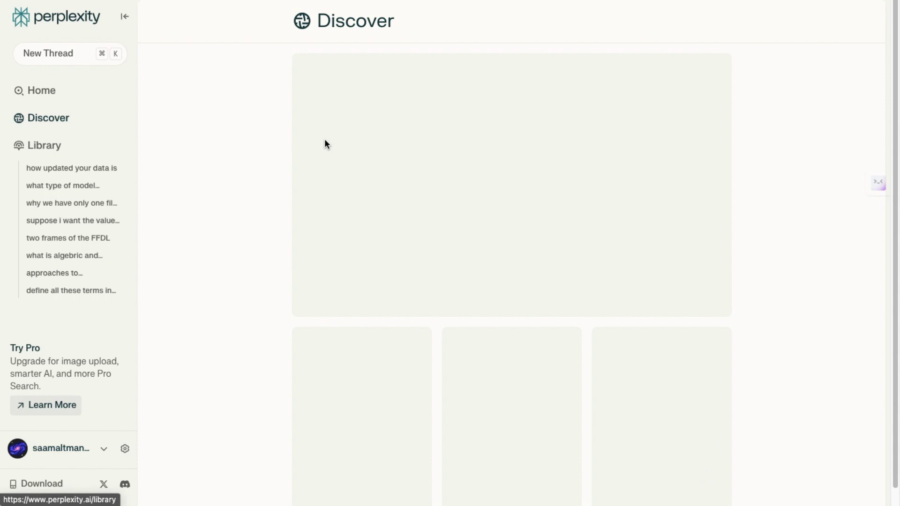
pyautogui.scroll(-2, 442, 255)
pyautogui.scroll(-8, 442, 254)
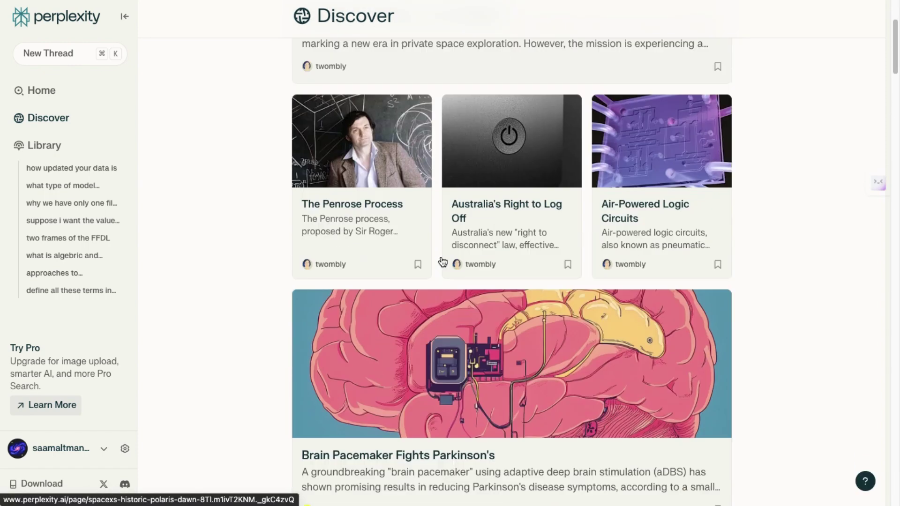
pyautogui.scroll(-6, 441, 275)
pyautogui.scroll(15, 440, 275)
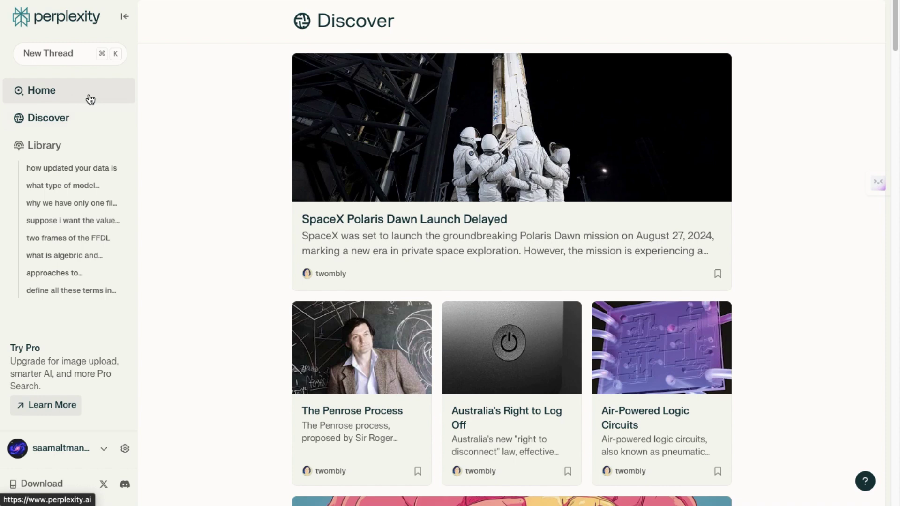
pyautogui.click(90, 100)
# Put 'How are volcanoes formed?' in the Home ask box, replacing the stray letter
pyautogui.click(357, 219)
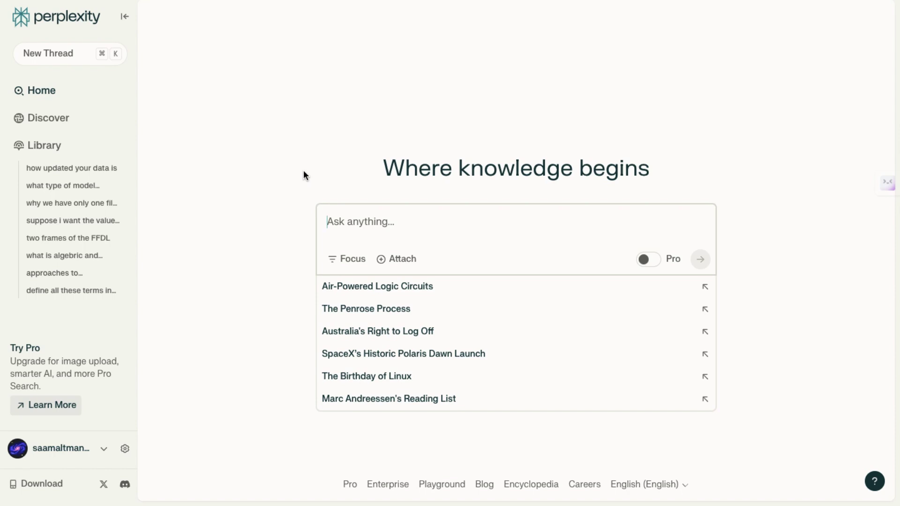
pyautogui.write('h')
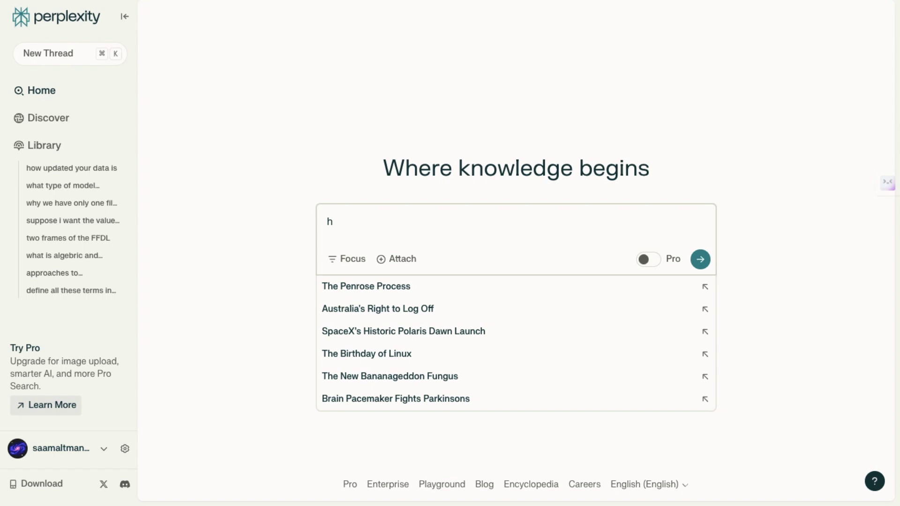
pyautogui.press('BackSpace')
pyautogui.write('How are volcanoes formed?')
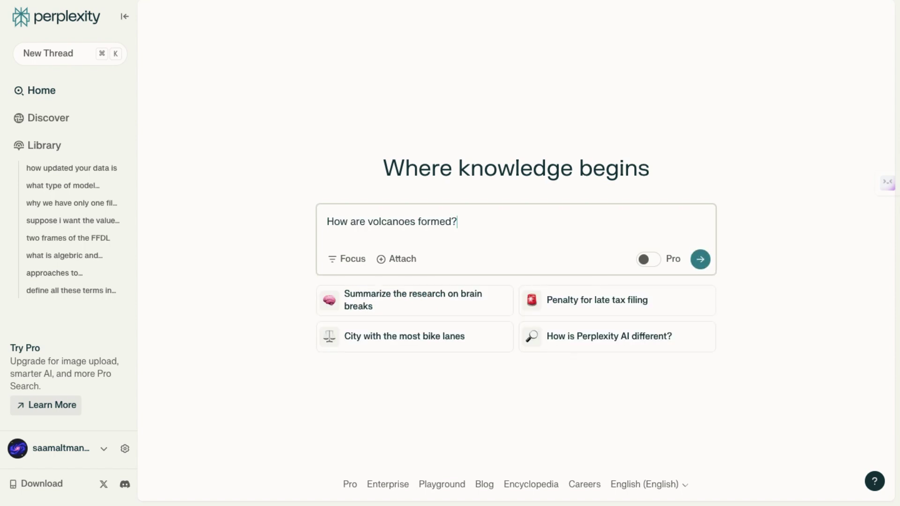
# Submit 'How are volcanoes formed?' and add related volcano images beside the answer
pyautogui.click(704, 261)
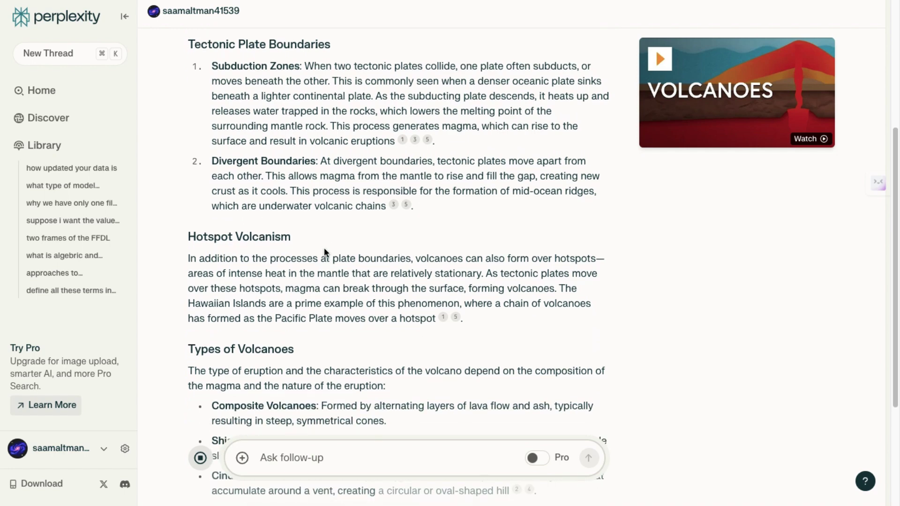
pyautogui.scroll(5, 325, 248)
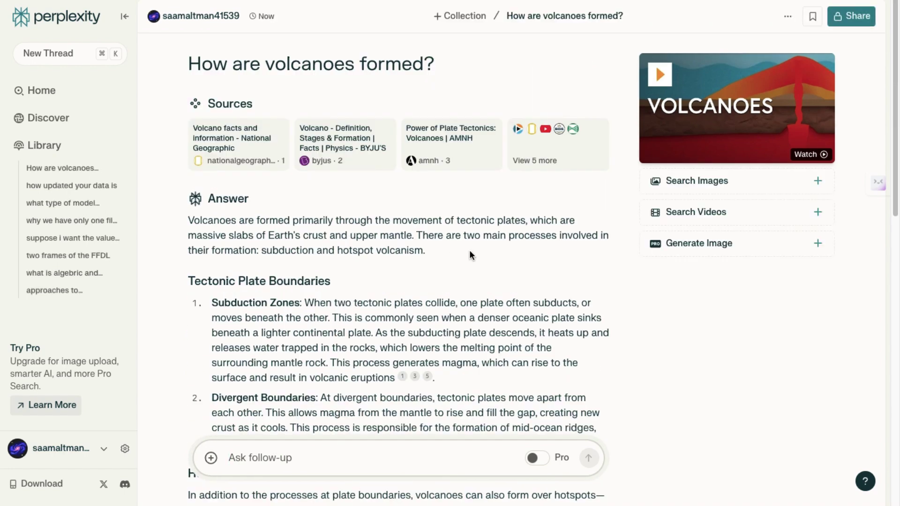
pyautogui.click(683, 187)
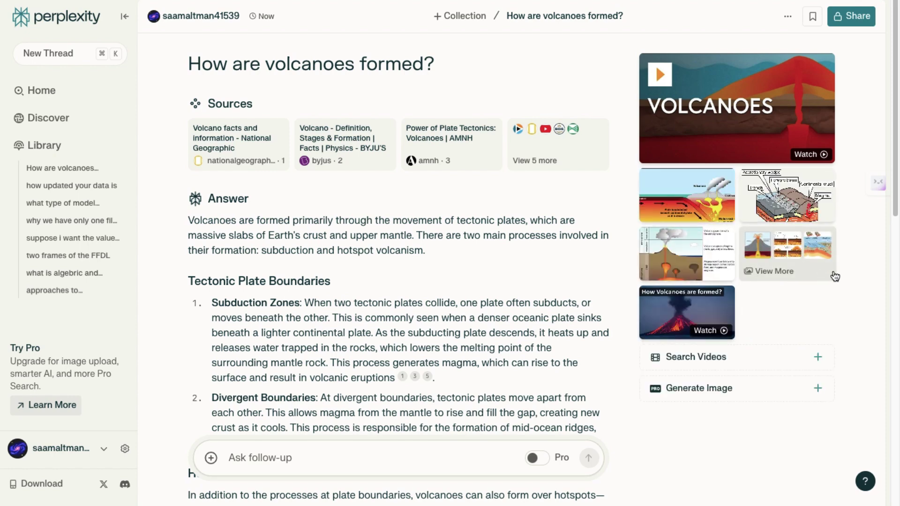
pyautogui.moveTo(246, 149)
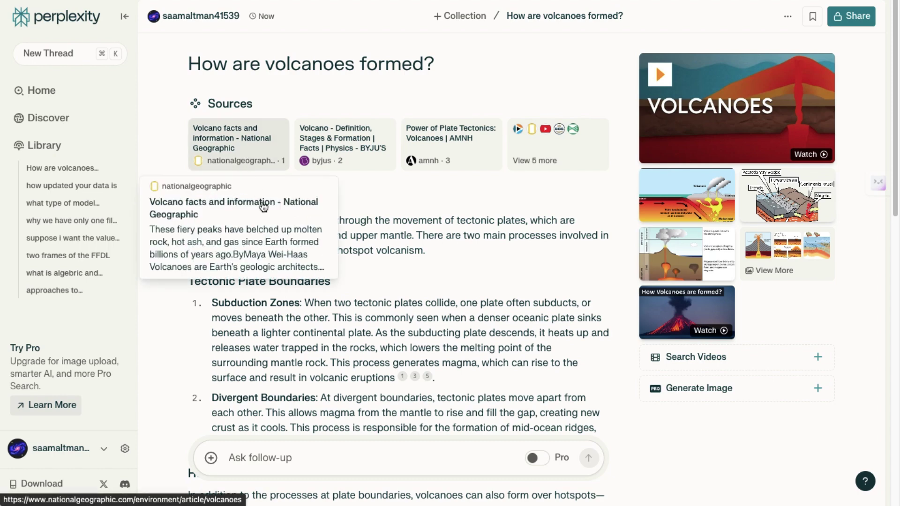
pyautogui.scroll(-1, 328, 333)
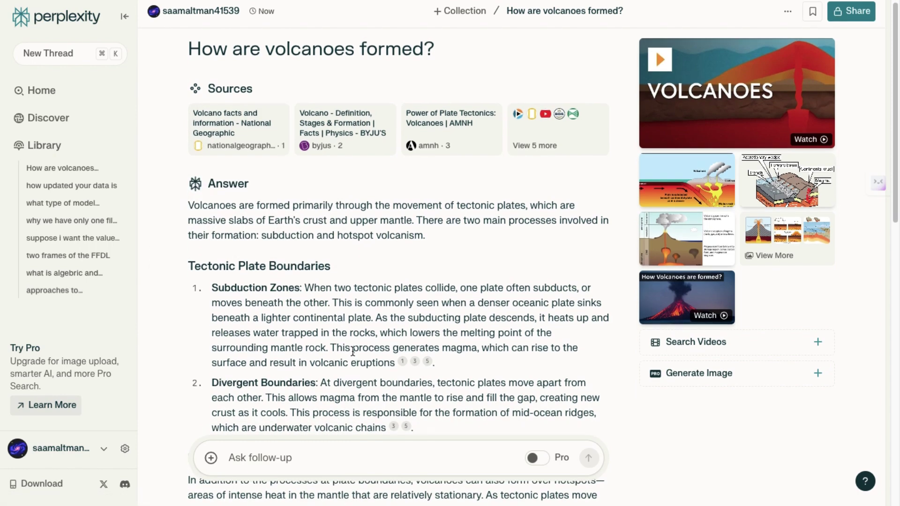
pyautogui.moveTo(258, 89); pyautogui.dragTo(189, 88)
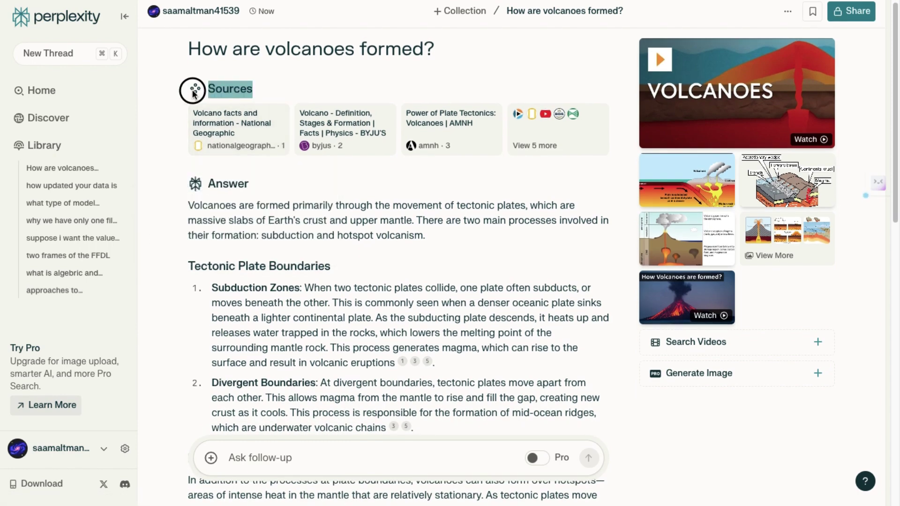
# Check the National Geographic source article and enlarge the subduction diagram
pyautogui.moveTo(434, 362); pyautogui.dragTo(410, 360)
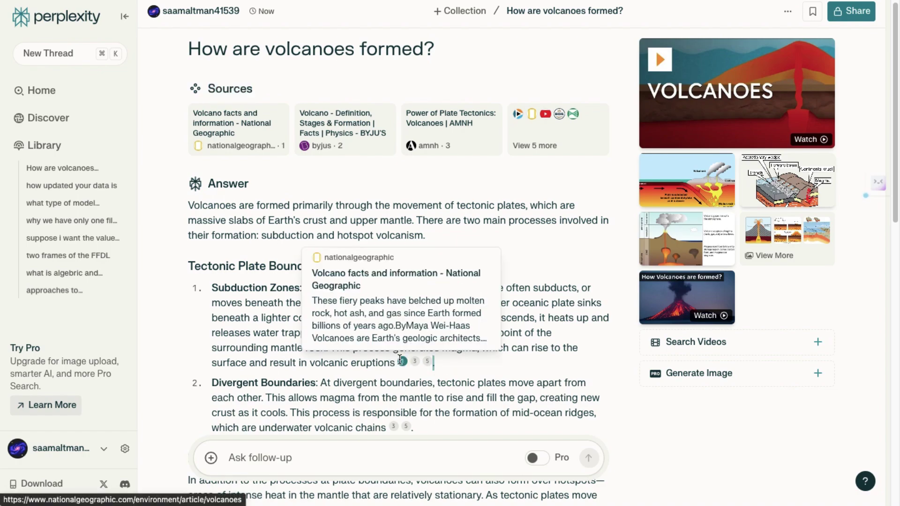
pyautogui.click(255, 132)
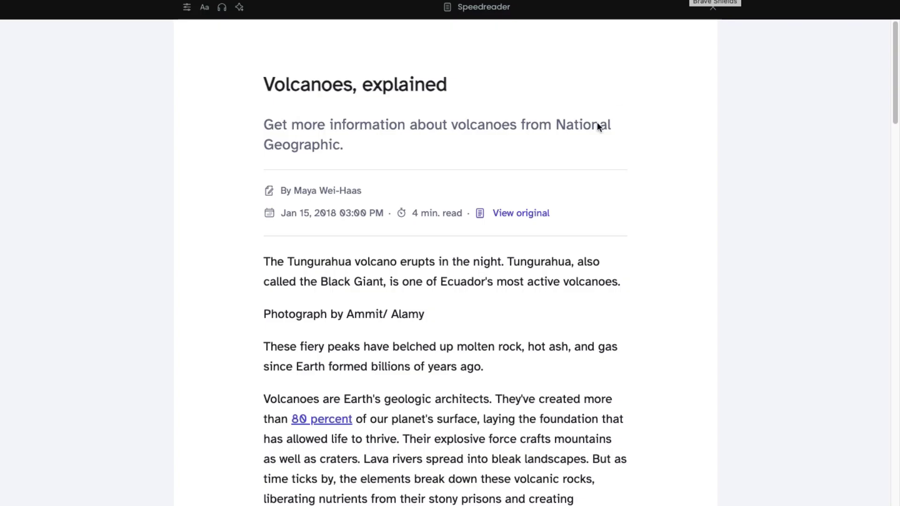
pyautogui.scroll(-6, 494, 187)
pyautogui.scroll(-9, 493, 188)
pyautogui.press('Escape')
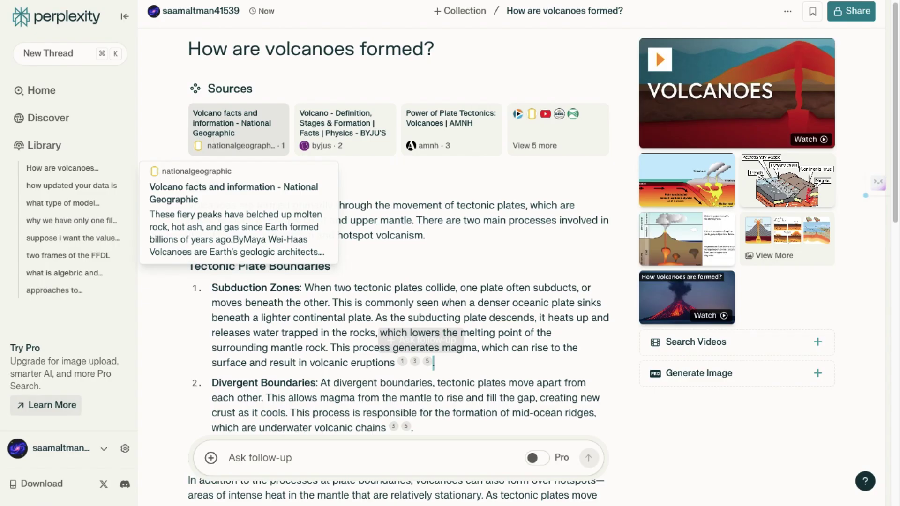
pyautogui.click(775, 195)
pyautogui.click(868, 17)
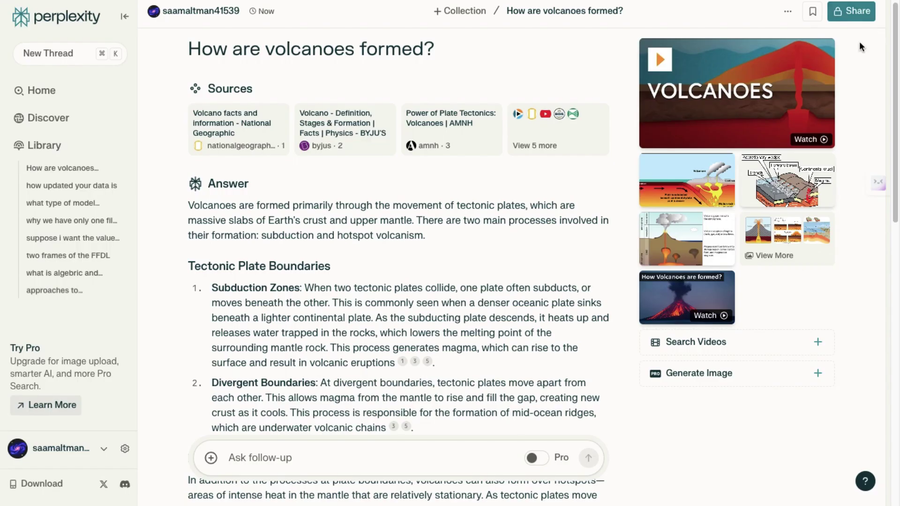
# Add related volcano videos and scroll down to the answer's Conclusion
pyautogui.click(693, 342)
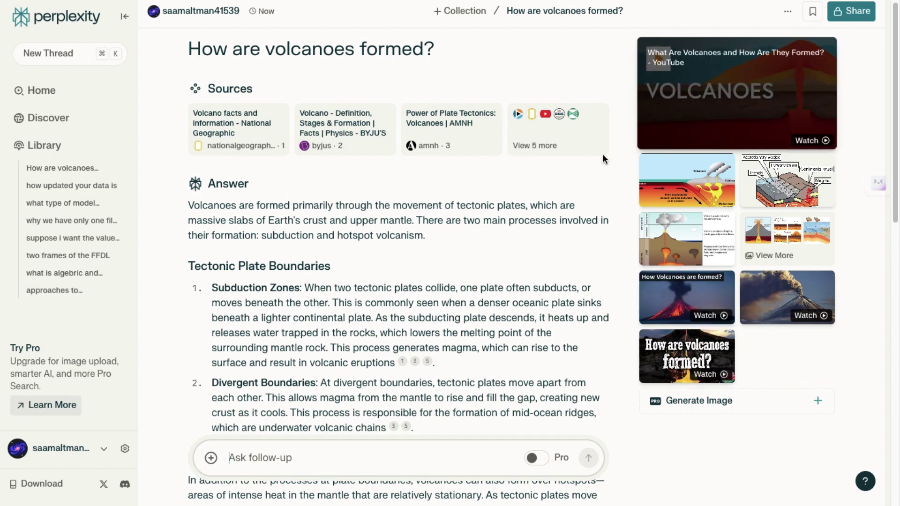
pyautogui.scroll(-3, 424, 257)
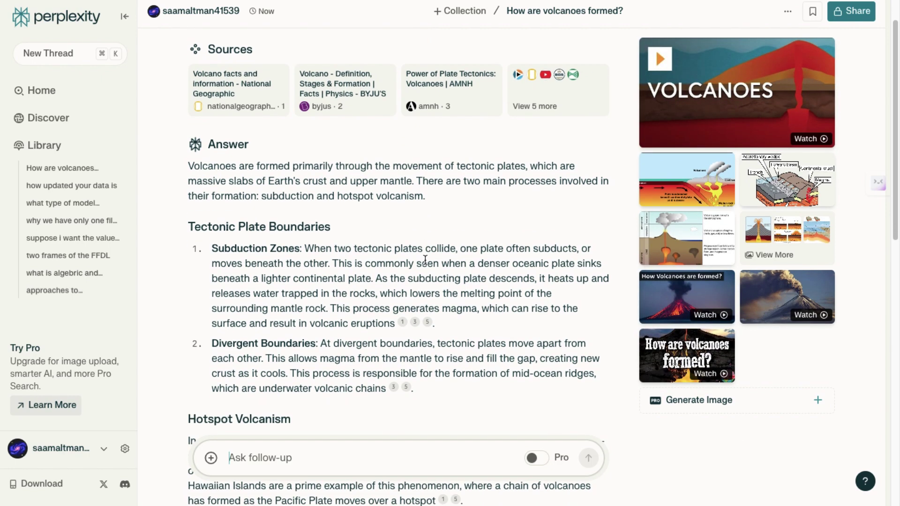
pyautogui.scroll(-5, 425, 263)
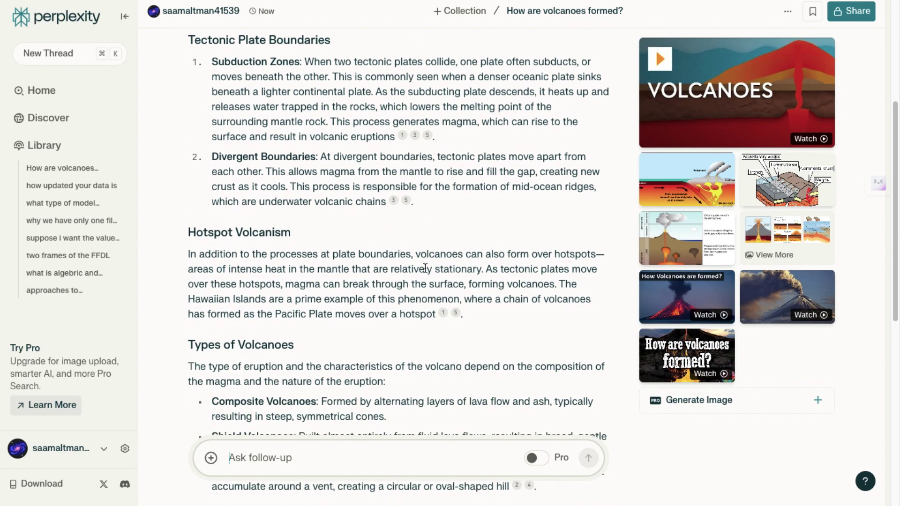
pyautogui.moveTo(455, 295)
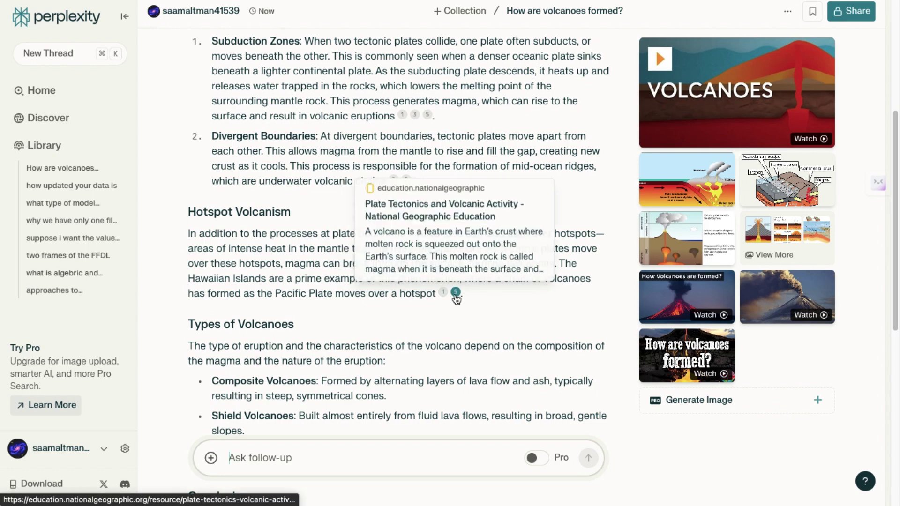
pyautogui.scroll(-5, 434, 342)
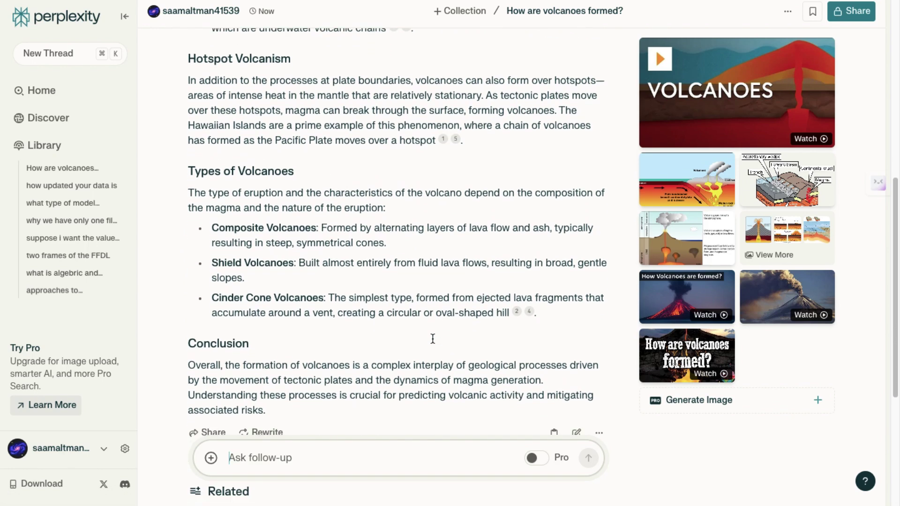
pyautogui.scroll(-1, 443, 344)
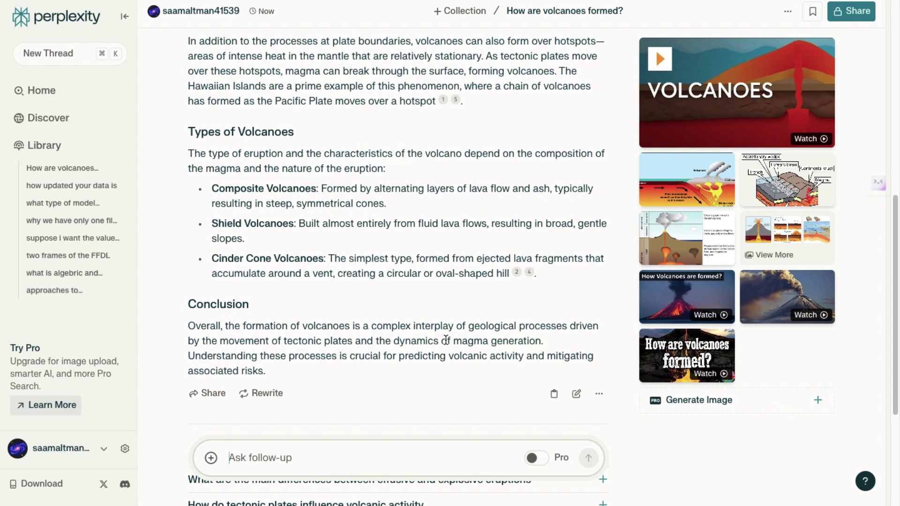
pyautogui.click(516, 273)
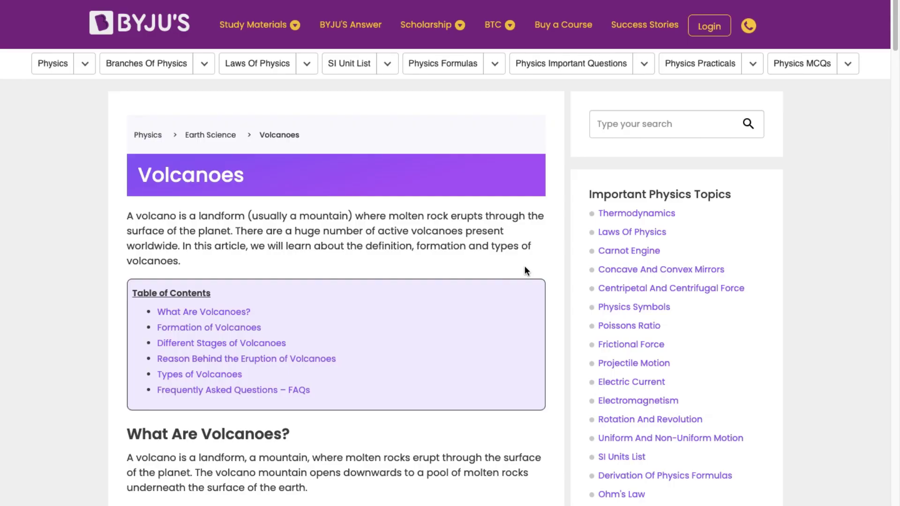
pyautogui.scroll(-1, 382, 277)
pyautogui.scroll(-10, 381, 280)
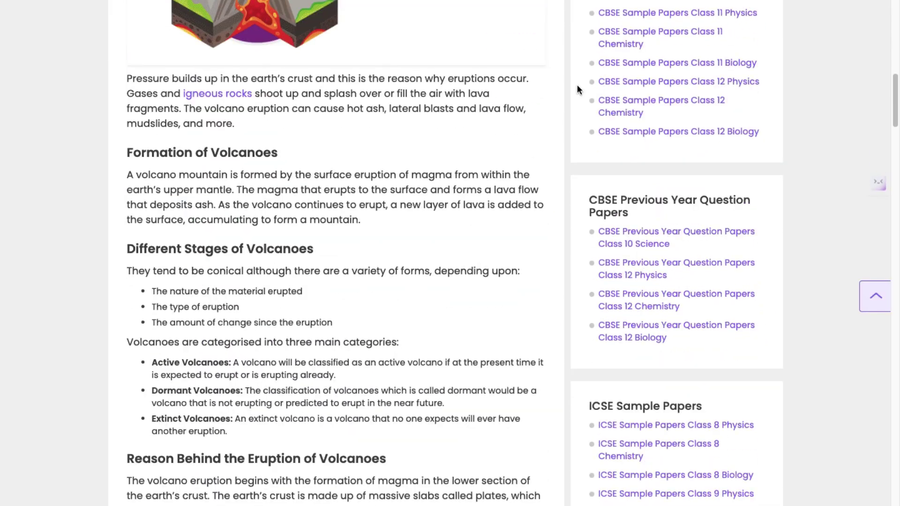
pyautogui.hotkey('ctrl', 'w')
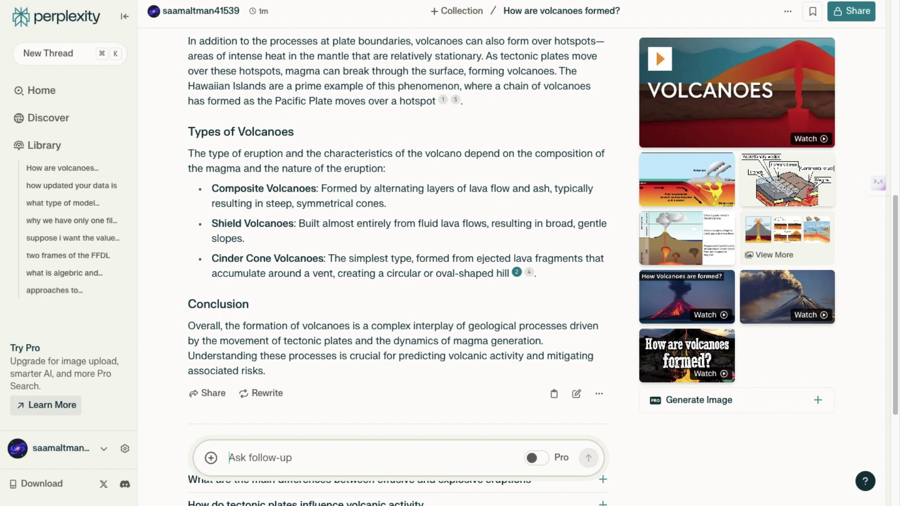
pyautogui.scroll(1, 539, 79)
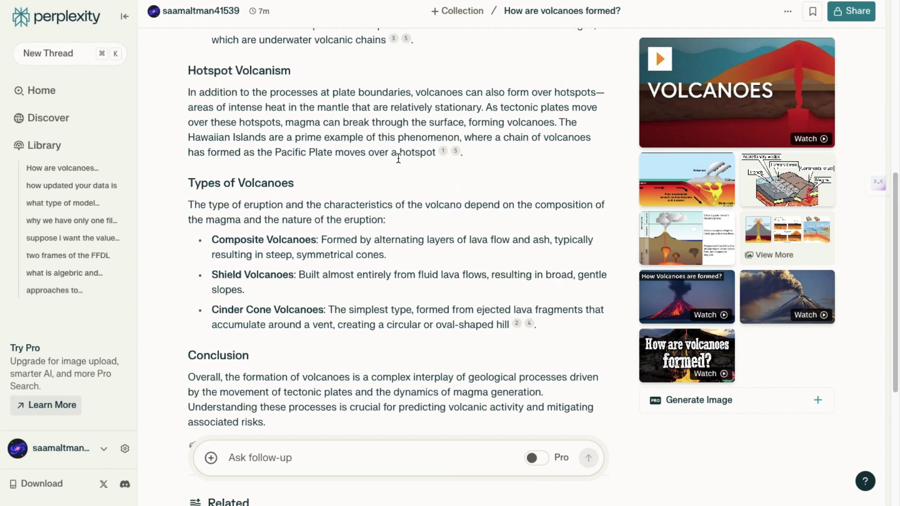
pyautogui.scroll(1, 398, 159)
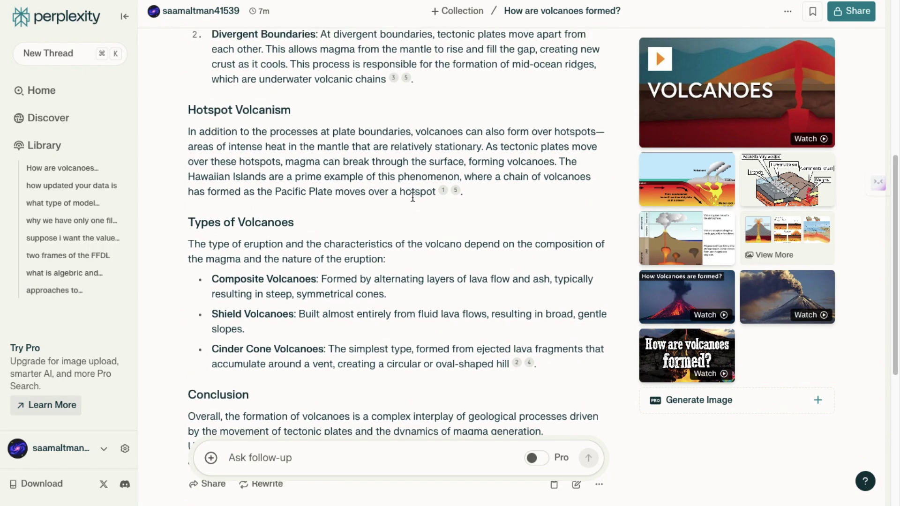
pyautogui.scroll(-2, 412, 197)
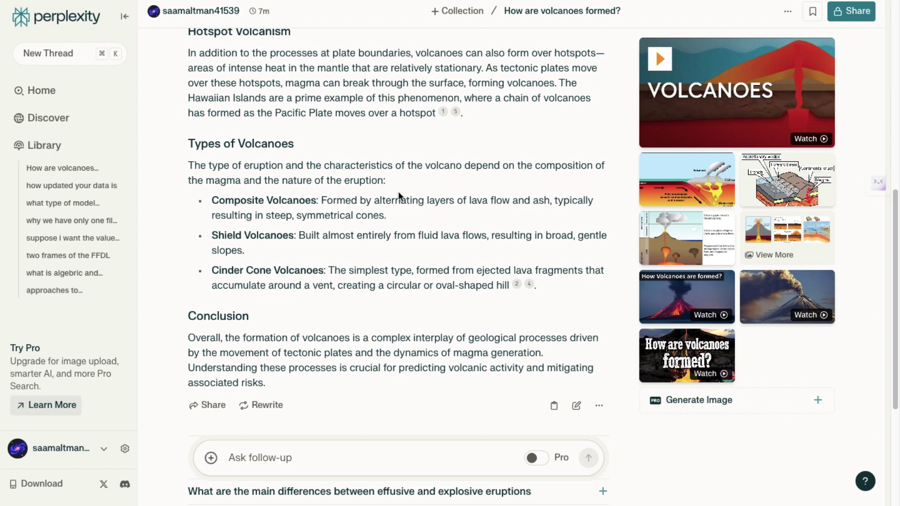
pyautogui.scroll(-1, 399, 195)
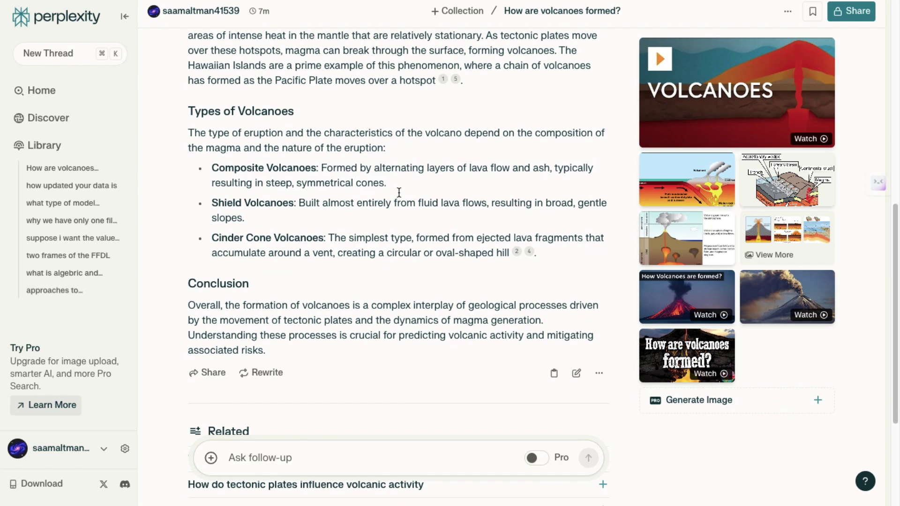
pyautogui.scroll(7, 398, 193)
pyautogui.scroll(3, 399, 193)
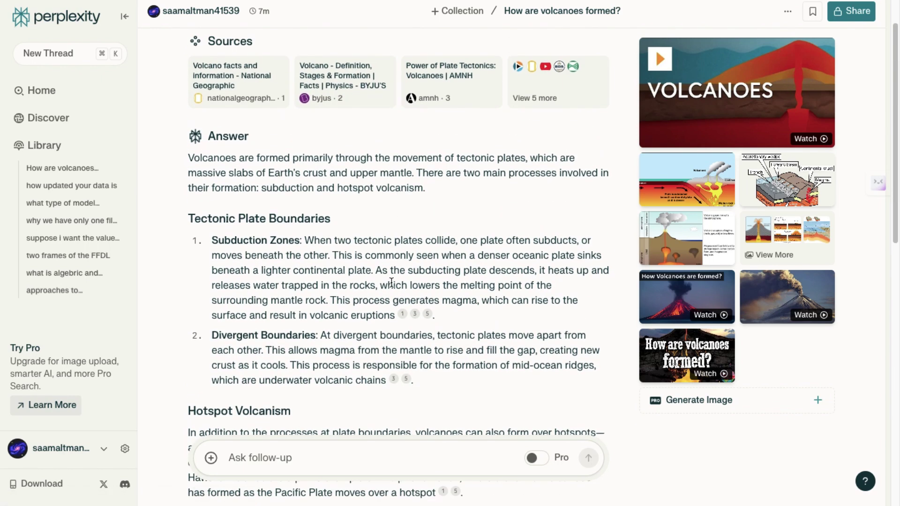
pyautogui.moveTo(406, 379)
pyautogui.scroll(2, 554, 167)
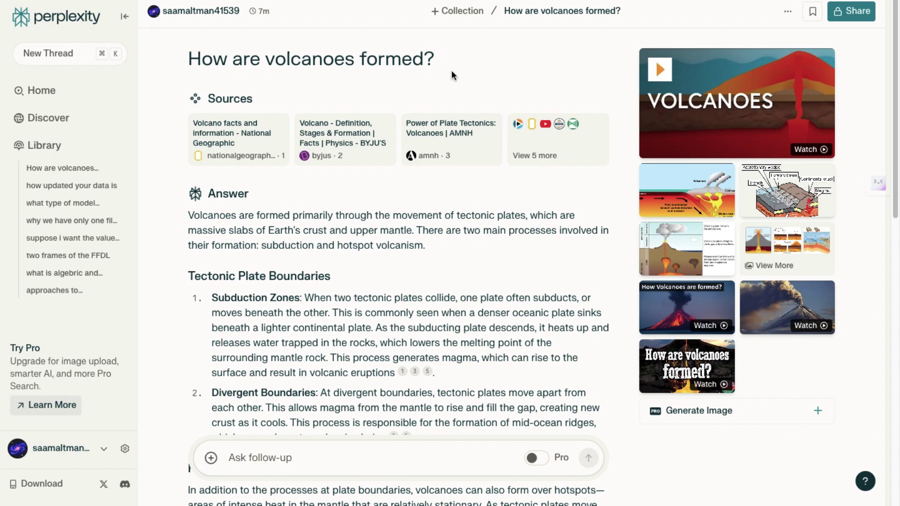
pyautogui.click(546, 162)
pyautogui.moveTo(629, 15); pyautogui.dragTo(530, 14)
pyautogui.scroll(-10, 628, 220)
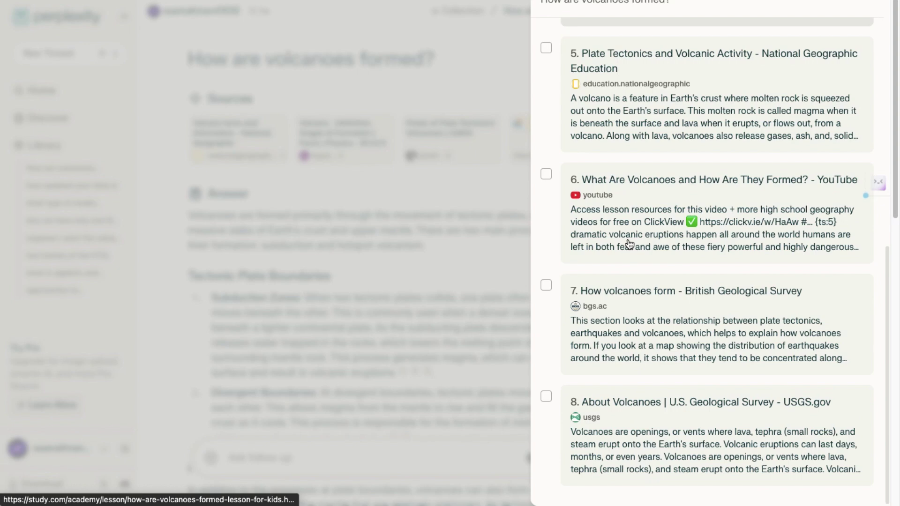
pyautogui.scroll(10, 629, 239)
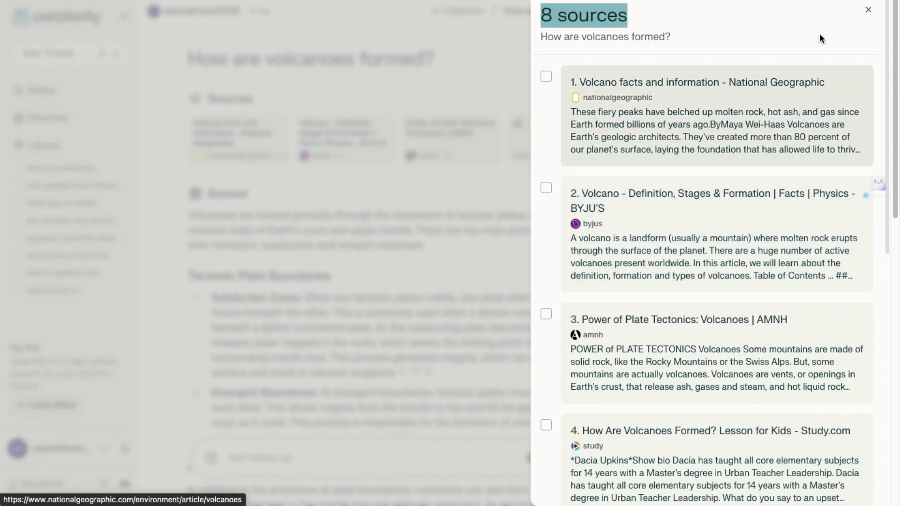
pyautogui.click(868, 10)
pyautogui.scroll(-10, 374, 291)
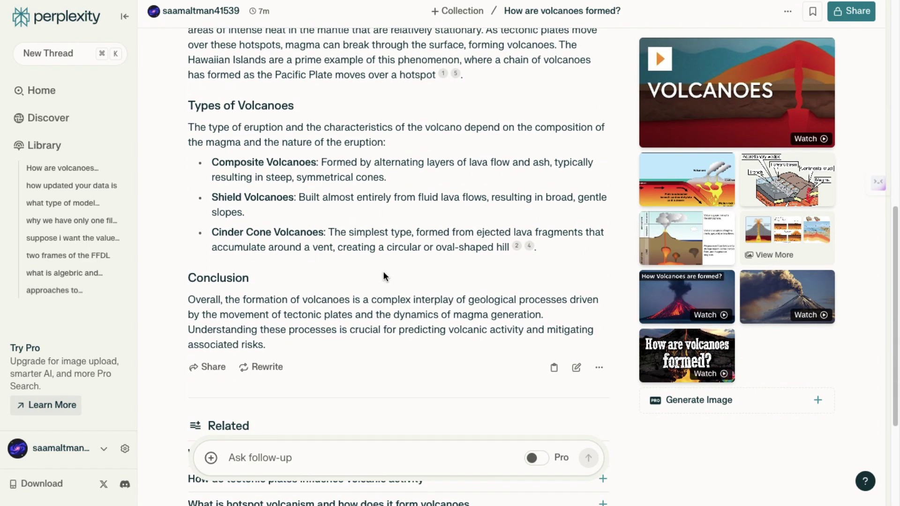
pyautogui.scroll(1, 398, 263)
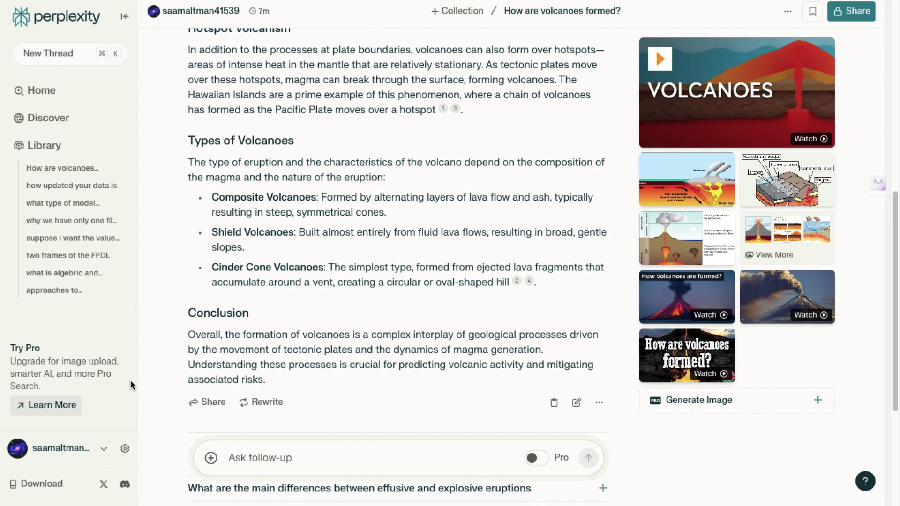
# Collapse the sidebar and view the wedge, cross-section, magma and ash-cloud diagrams full-screen
pyautogui.click(124, 19)
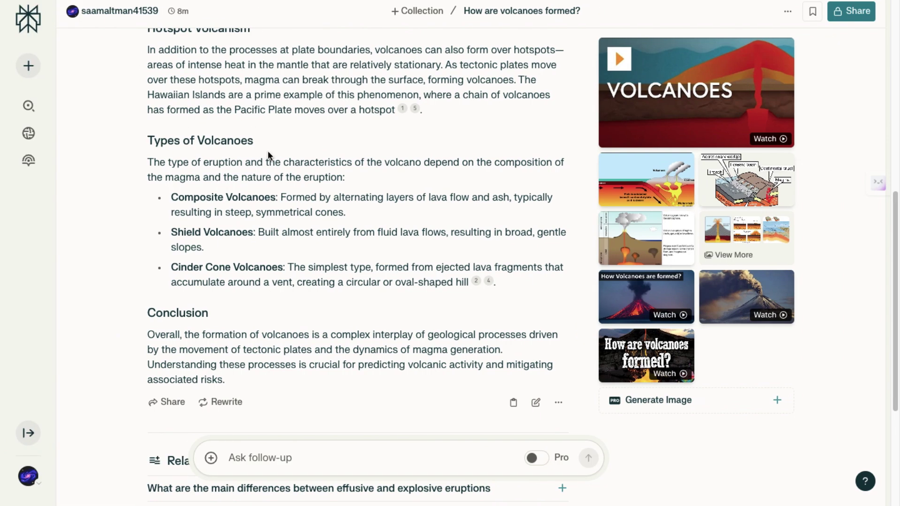
pyautogui.scroll(1, 293, 165)
pyautogui.click(747, 181)
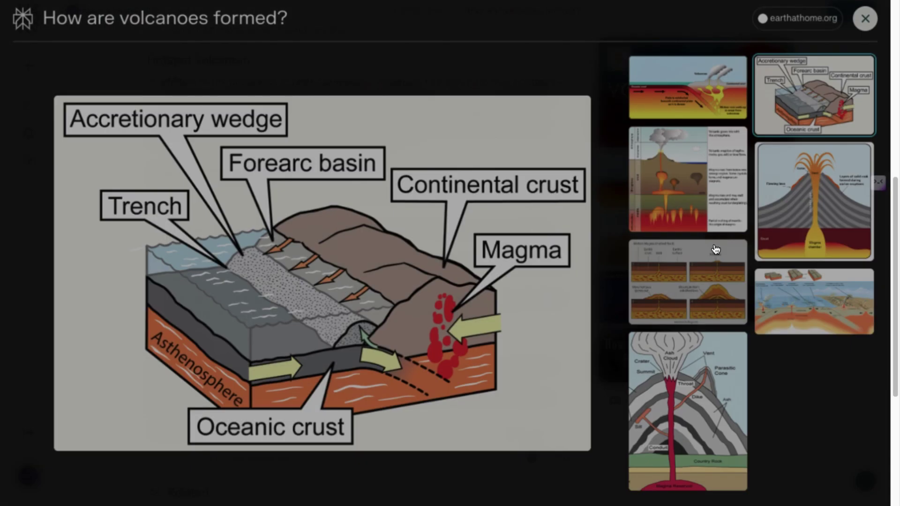
pyautogui.click(811, 202)
pyautogui.click(731, 278)
pyautogui.click(690, 412)
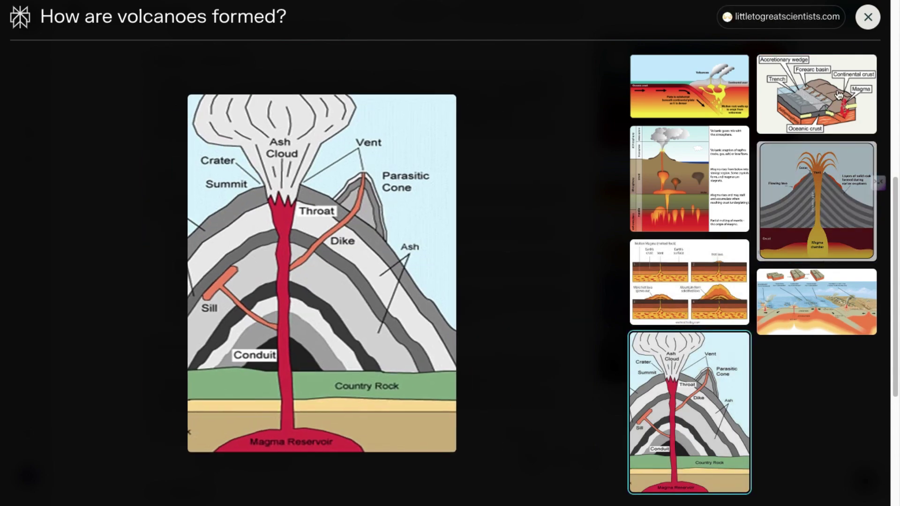
pyautogui.click(867, 18)
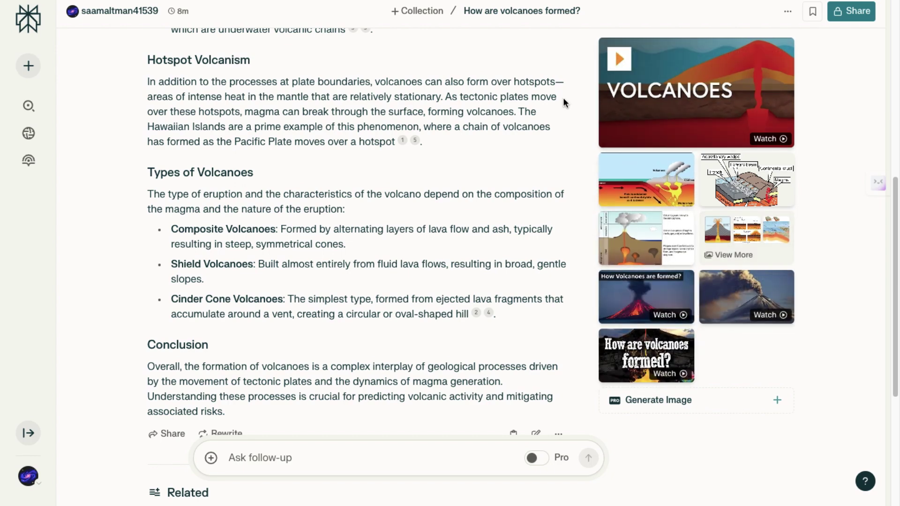
# Scroll down to the five related follow-up questions at the end of the answer
pyautogui.scroll(-1, 320, 228)
pyautogui.scroll(-2, 318, 234)
pyautogui.scroll(1, 318, 234)
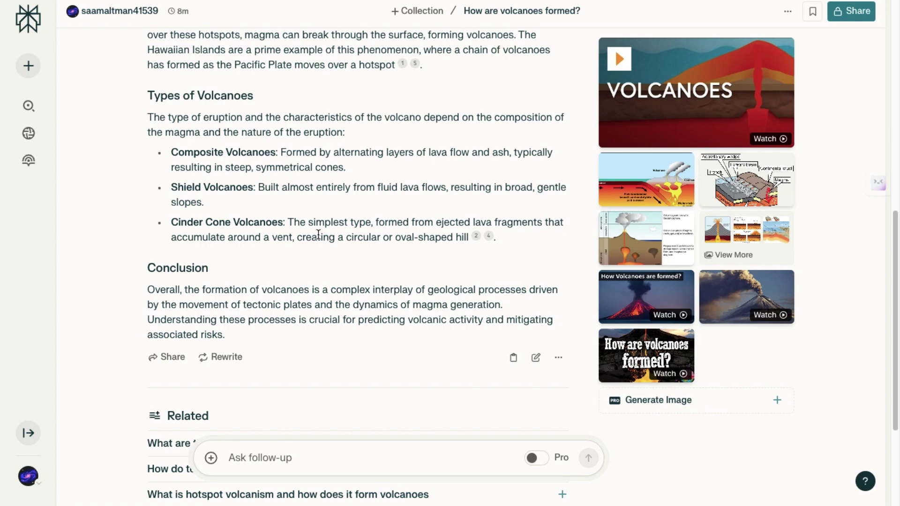
pyautogui.scroll(2, 319, 234)
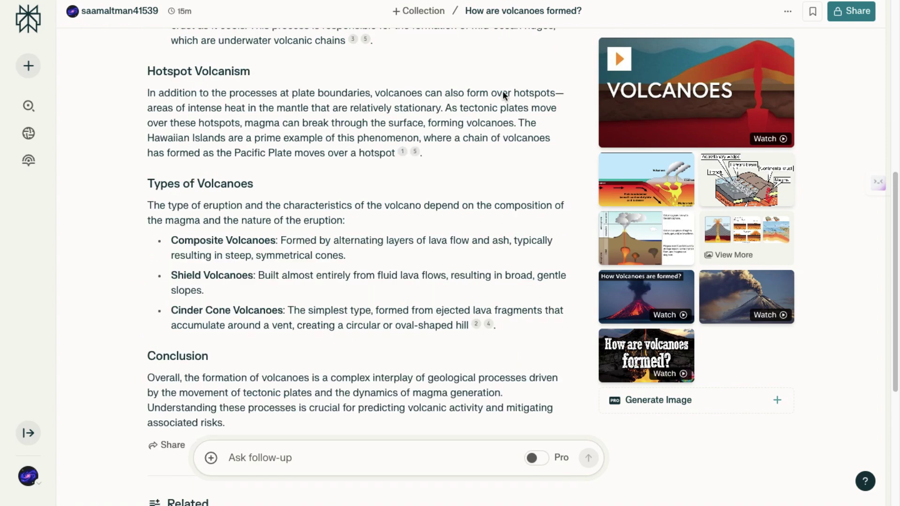
pyautogui.scroll(-4, 335, 255)
pyautogui.scroll(-2, 335, 255)
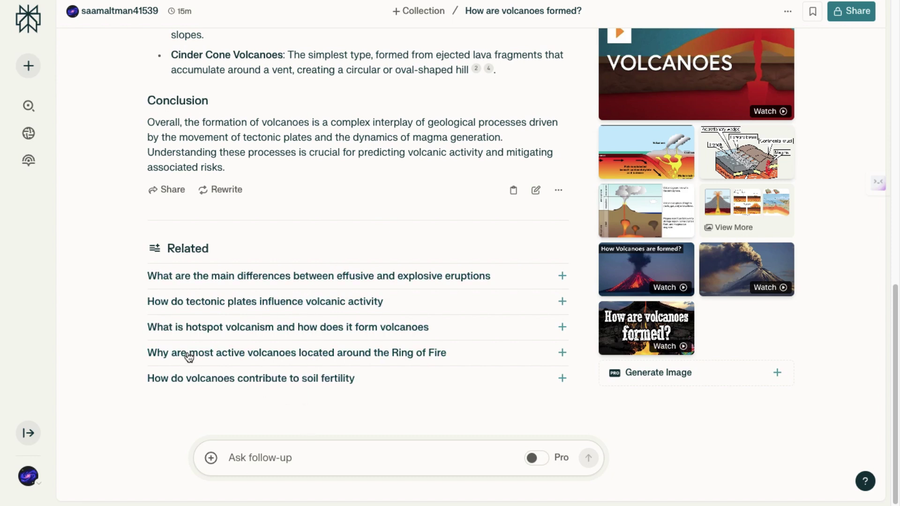
# Ask the related follow-up 'How do tectonic plates influence volcanic activity' and read its answer
pyautogui.moveTo(141, 301); pyautogui.dragTo(387, 308)
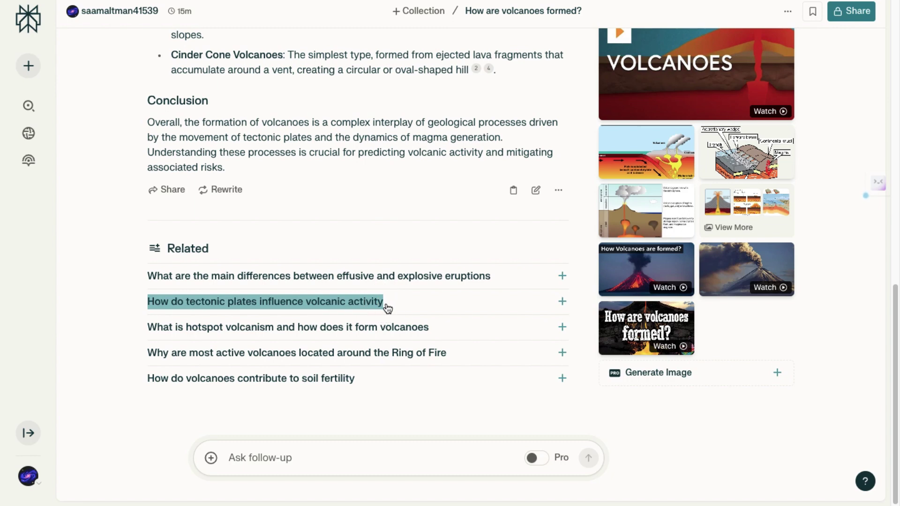
pyautogui.click(427, 308)
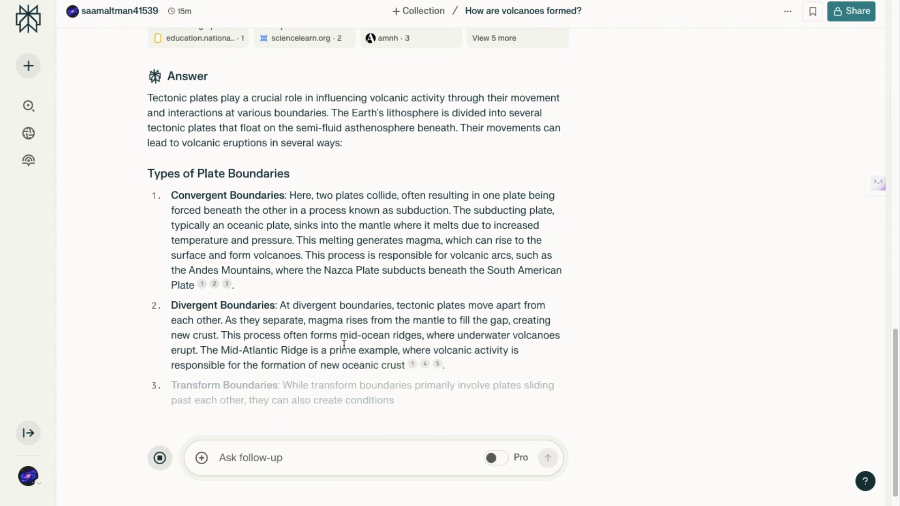
pyautogui.scroll(7, 344, 347)
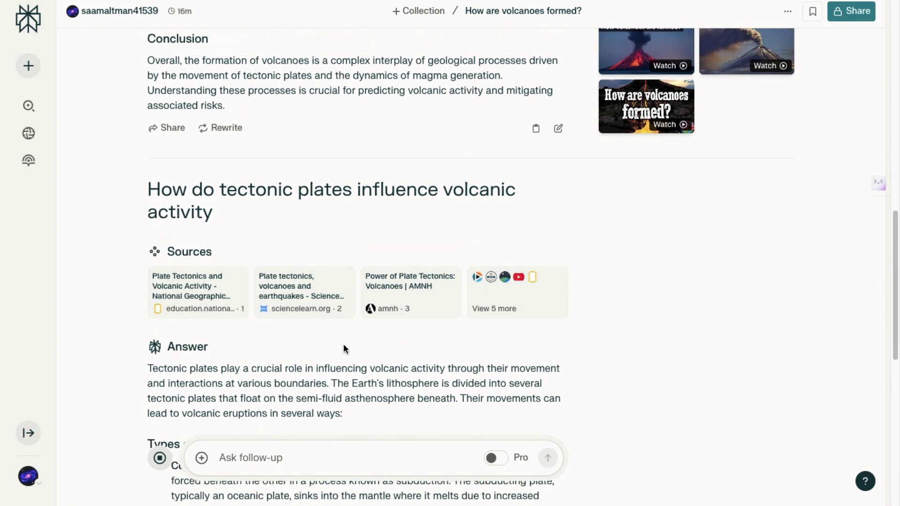
pyautogui.scroll(-3, 344, 347)
pyautogui.scroll(-10, 343, 344)
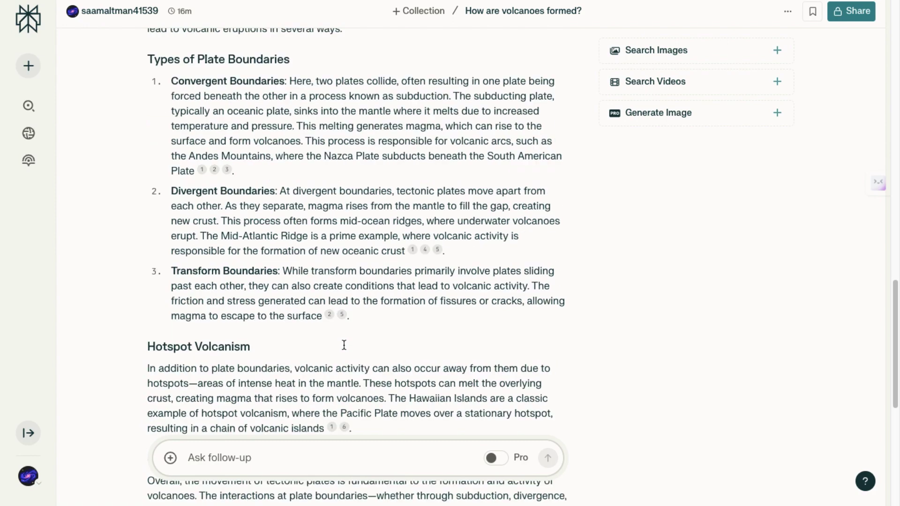
pyautogui.scroll(-3, 344, 344)
pyautogui.scroll(16, 366, 328)
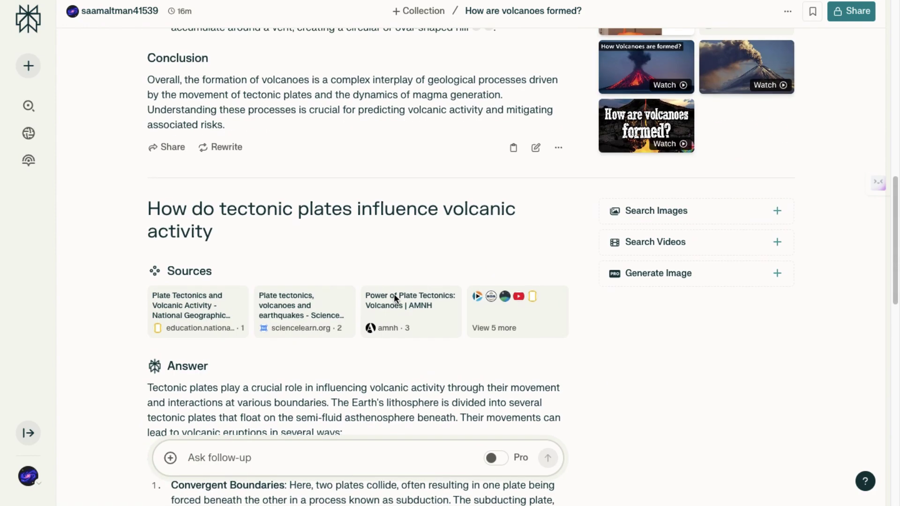
pyautogui.scroll(-3, 398, 240)
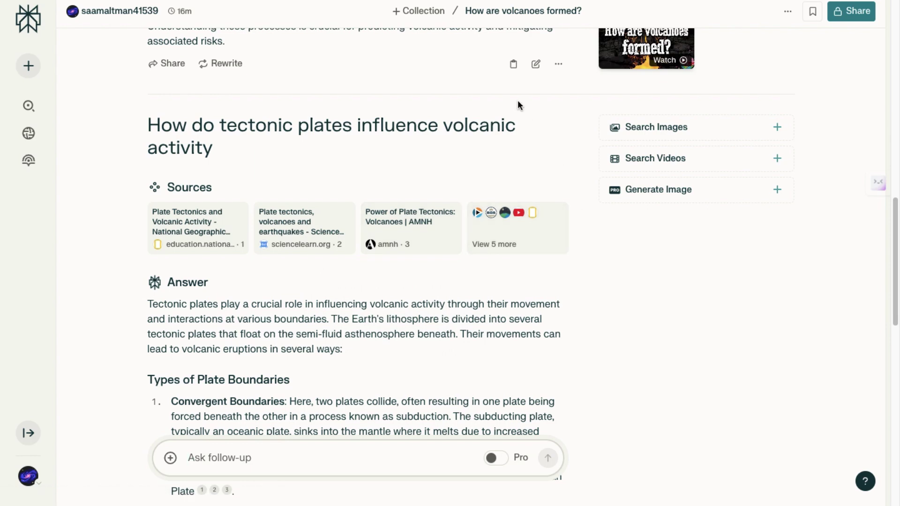
# Change the thread title from 'How are volcanoes formed?' to 'Volcano Research'
pyautogui.click(421, 10)
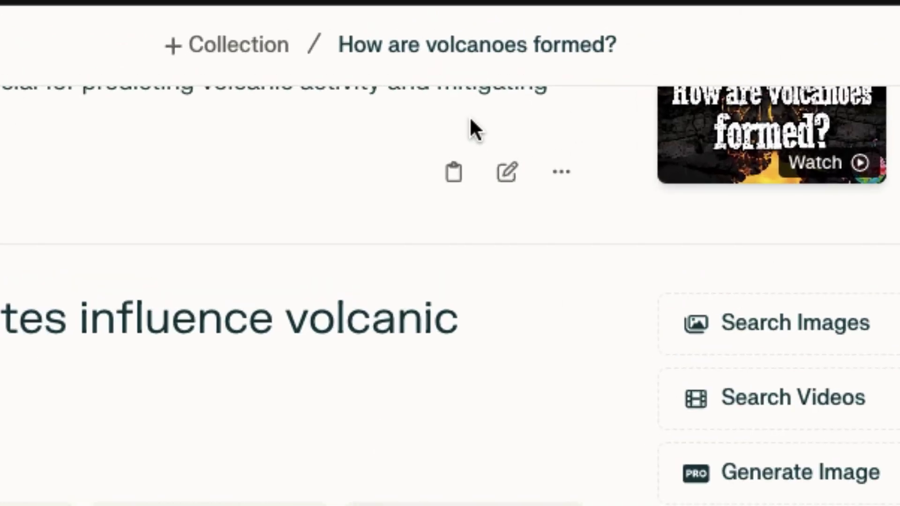
pyautogui.click(383, 45)
pyautogui.hotkey('ctrl', 'a')
pyautogui.press('BackSpace')
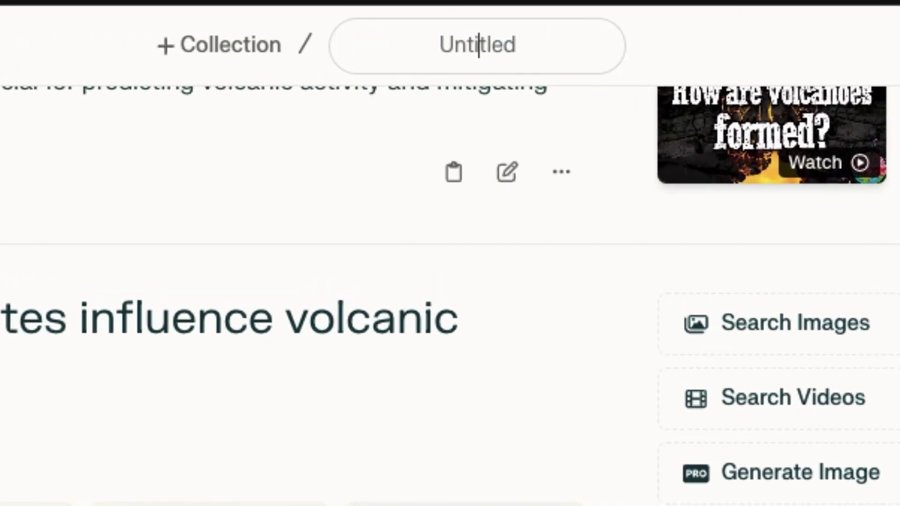
pyautogui.write('Volcano Research')
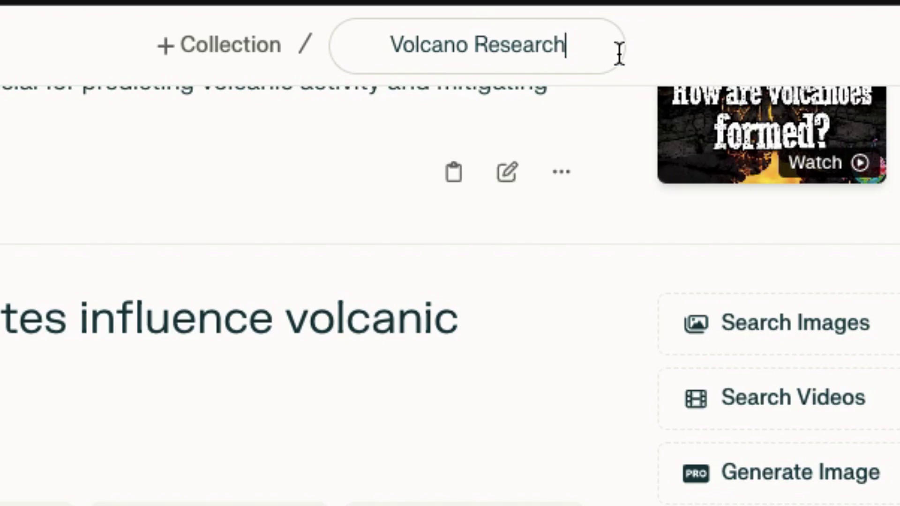
pyautogui.press('Return')
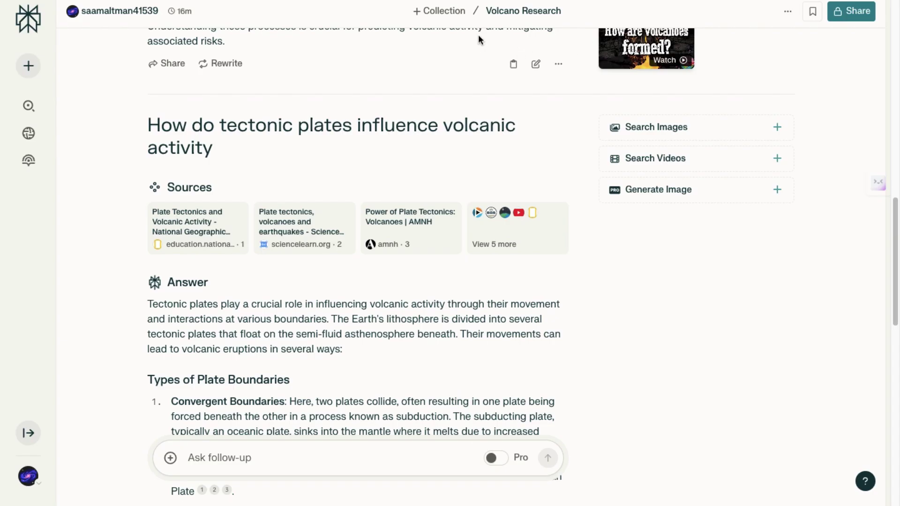
# Create a new collection with the title 'Volcano Report'
pyautogui.click(445, 13)
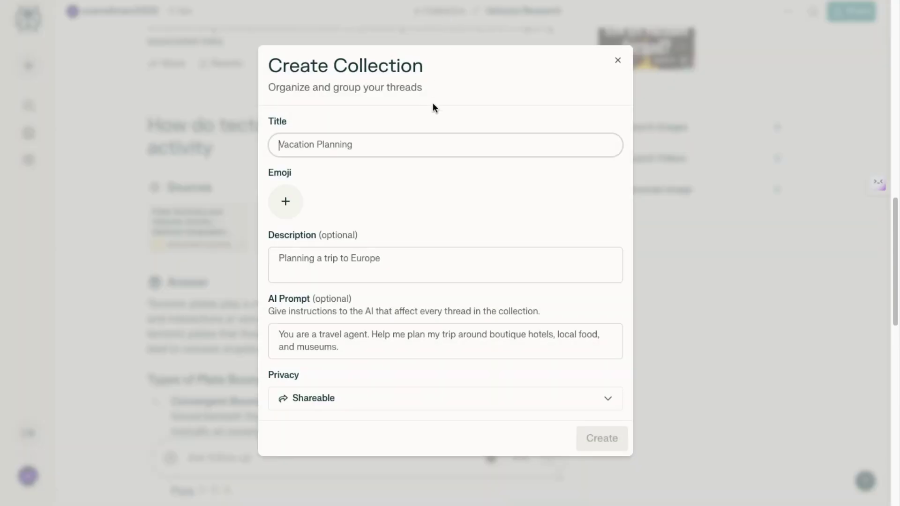
pyautogui.write('Volcano Report')
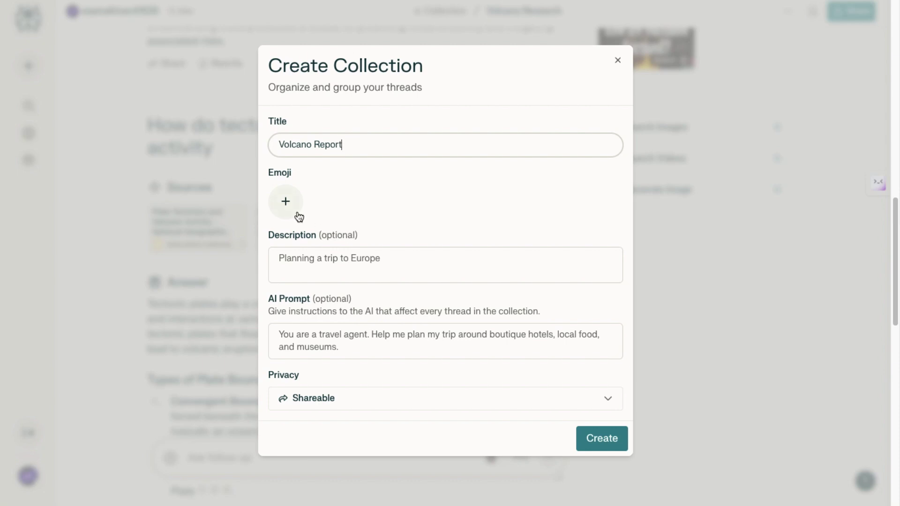
pyautogui.click(301, 337)
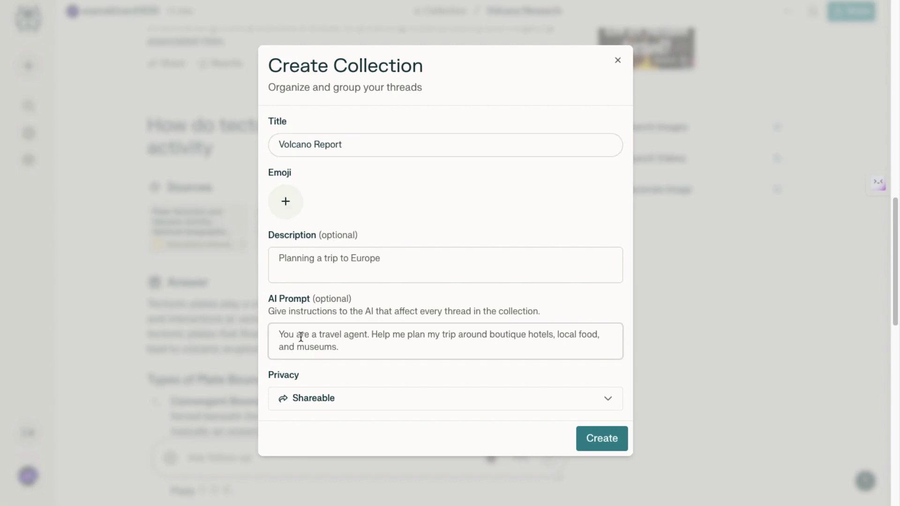
pyautogui.click(605, 440)
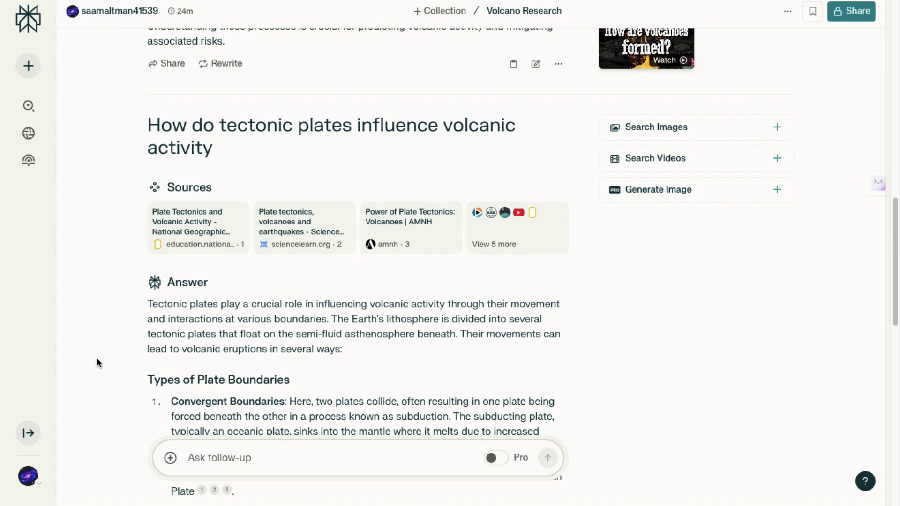
# From the Library, open the empty Volcano Report collection
pyautogui.click(28, 432)
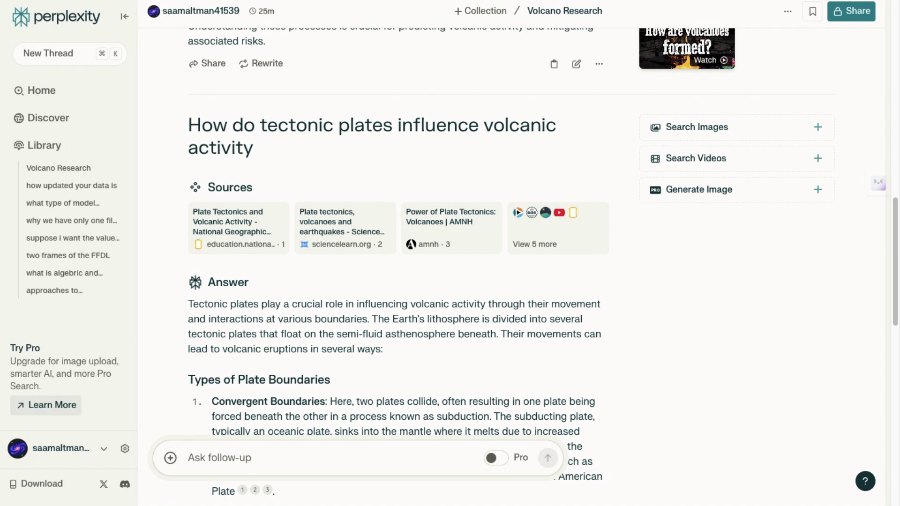
pyautogui.click(44, 147)
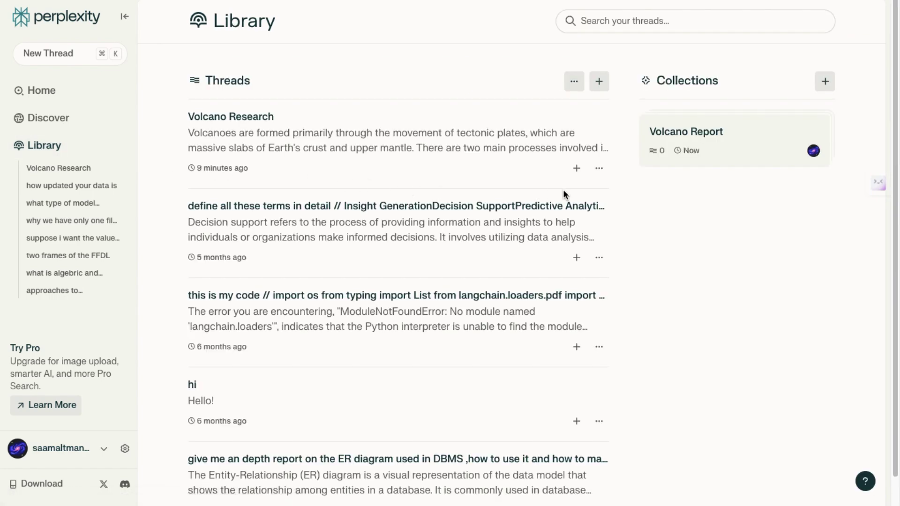
pyautogui.click(695, 135)
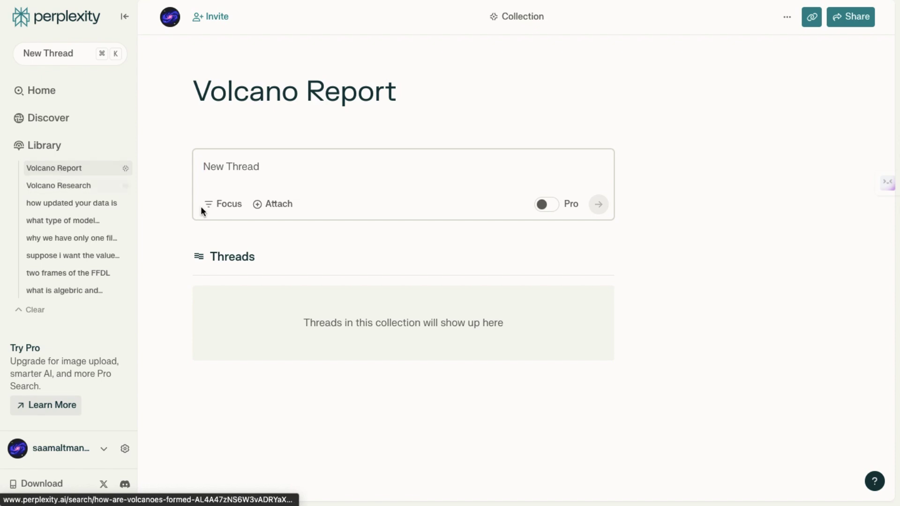
# Replace the Volcano Report AI prompt's travel text with the bullet-point-list instruction and save it
pyautogui.click(787, 17)
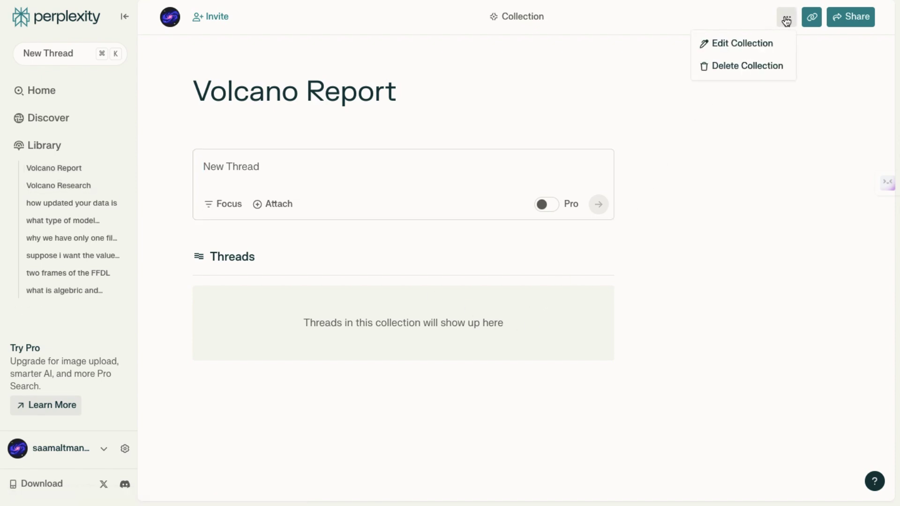
pyautogui.click(732, 45)
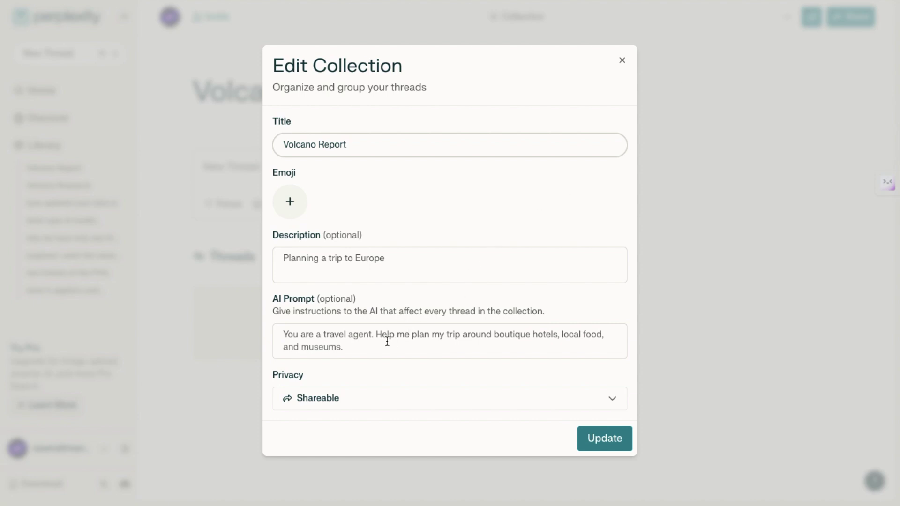
pyautogui.click(326, 337)
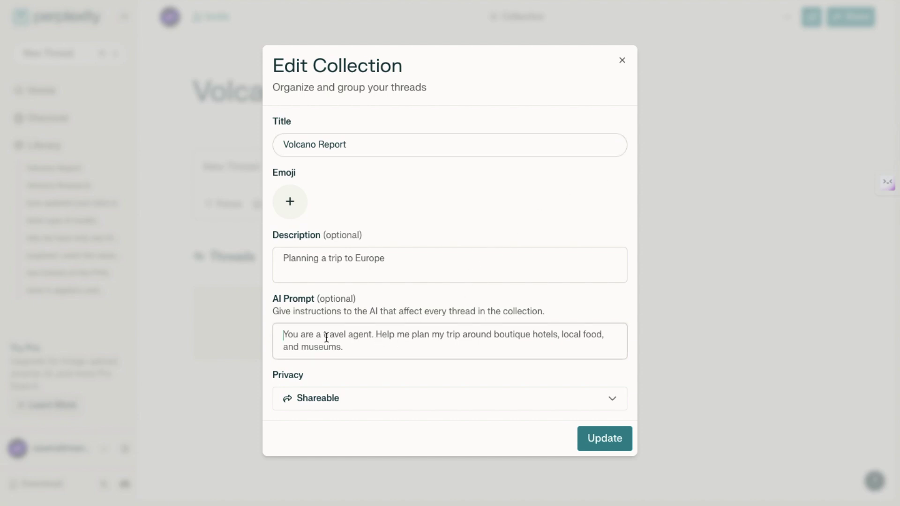
pyautogui.hotkey('ctrl', 'a')
pyautogui.write('new conversation within this collection should format the answers as a bullet-point list')
pyautogui.moveTo(340, 347); pyautogui.dragTo(267, 338)
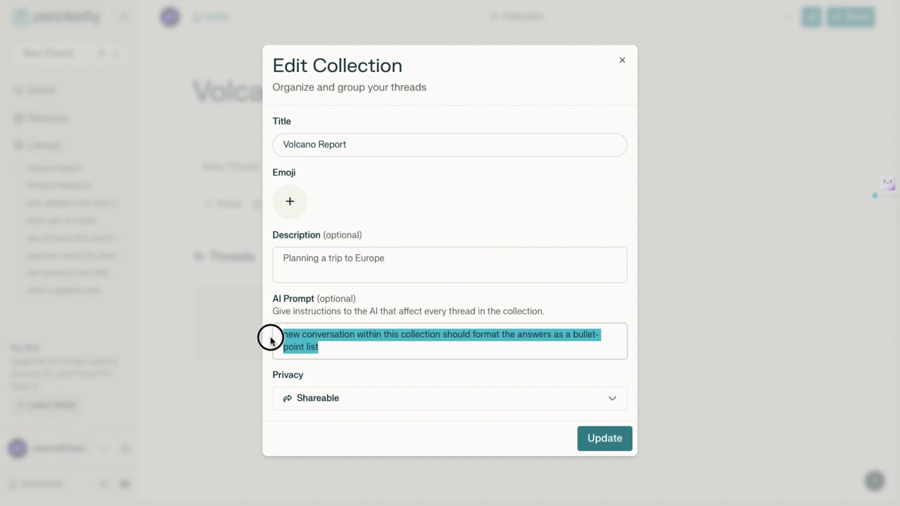
pyautogui.click(373, 351)
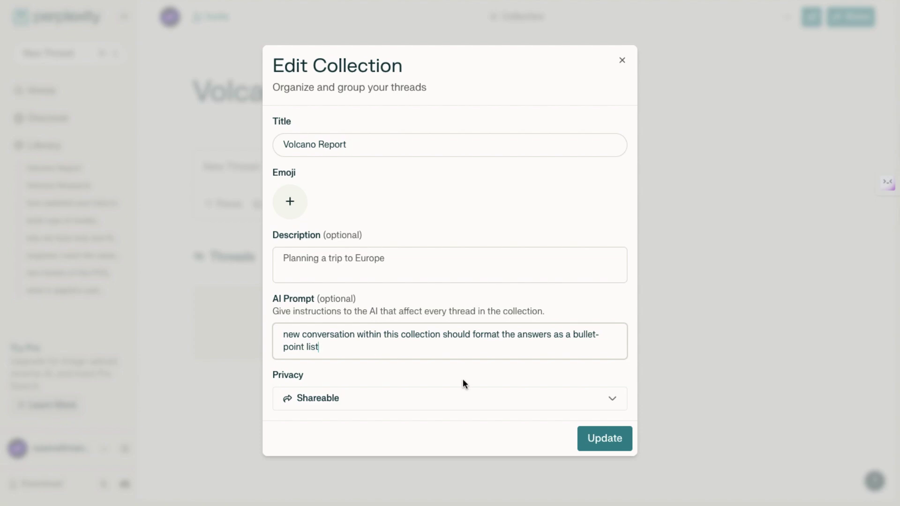
pyautogui.click(603, 439)
# Ask 'Volcano' as a new thread in the collection, then reopen Volcano Report from Library
pyautogui.moveTo(300, 92); pyautogui.dragTo(190, 97)
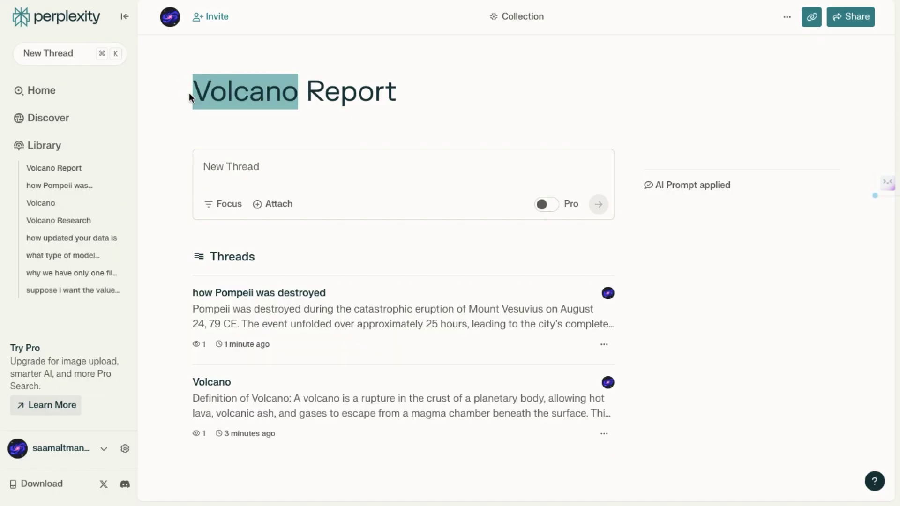
pyautogui.click(228, 162)
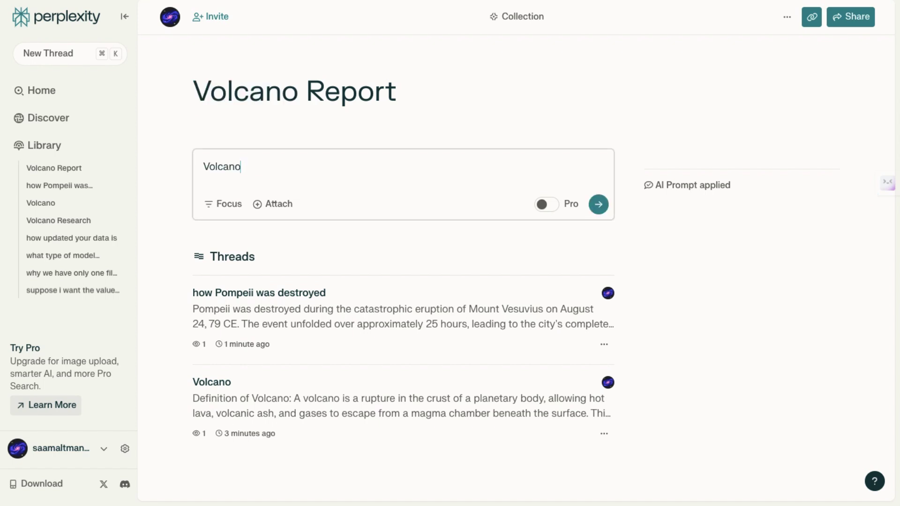
pyautogui.press('Return')
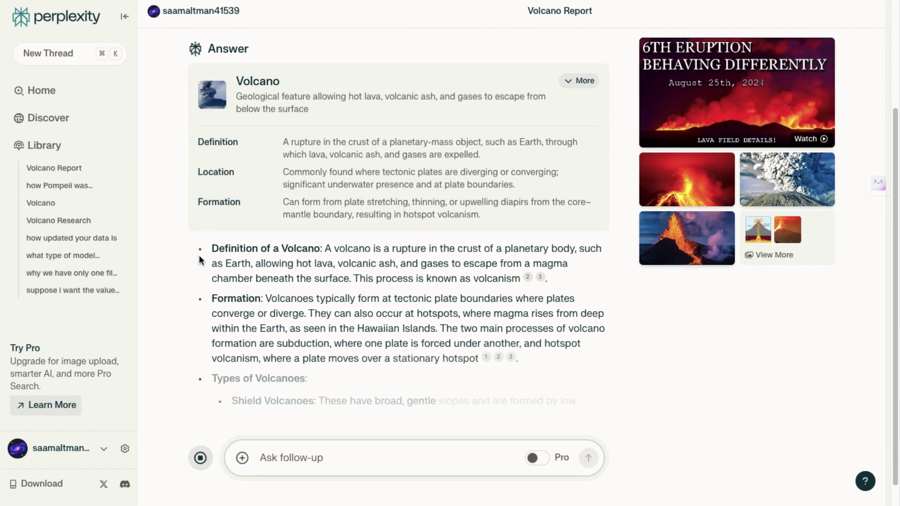
pyautogui.moveTo(216, 259); pyautogui.dragTo(205, 254)
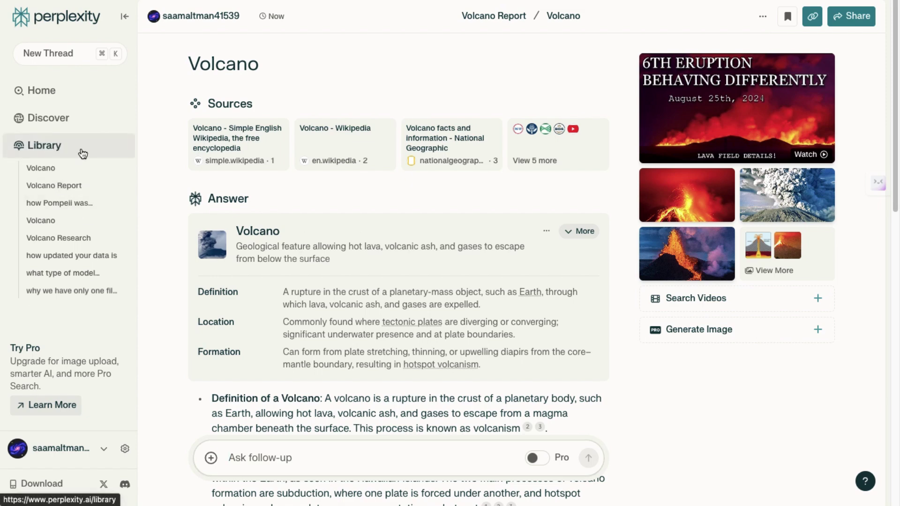
pyautogui.click(44, 146)
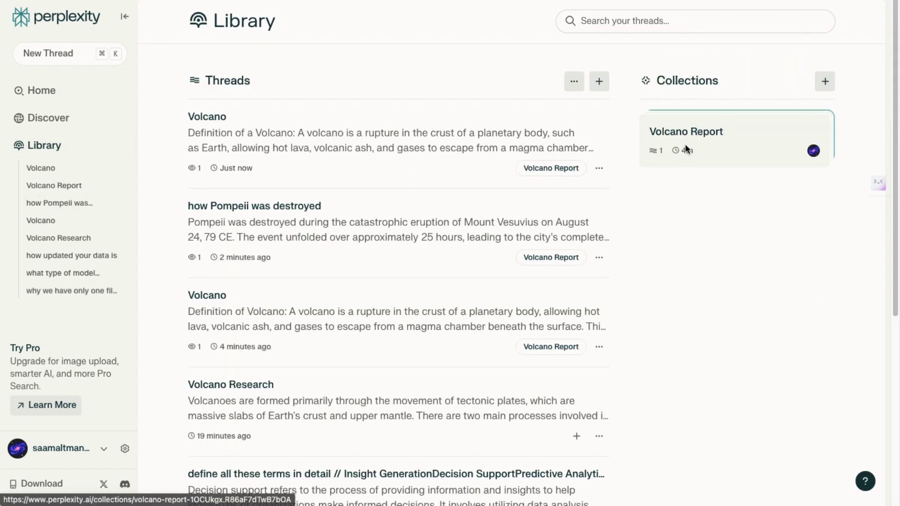
pyautogui.click(685, 146)
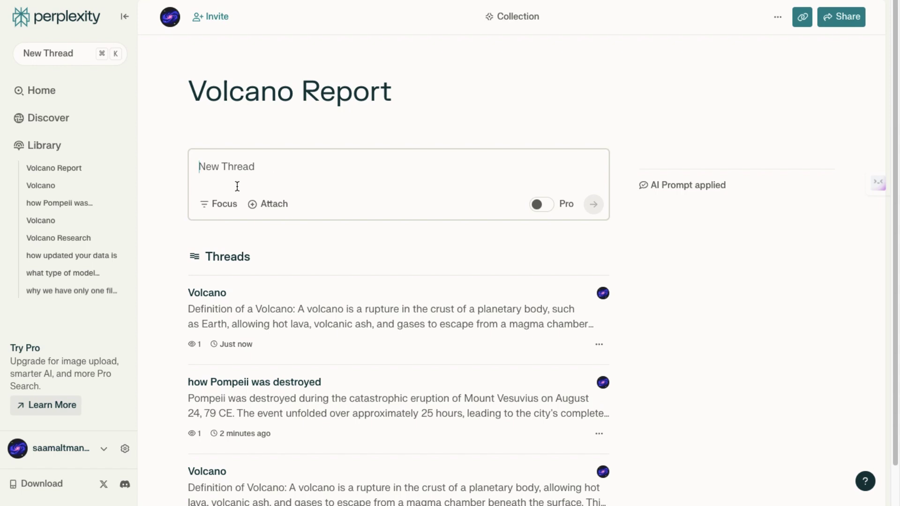
# With Academic focus, ask 'how Pompeii was destroyed.' as a new Volcano Report thread
pyautogui.click(218, 203)
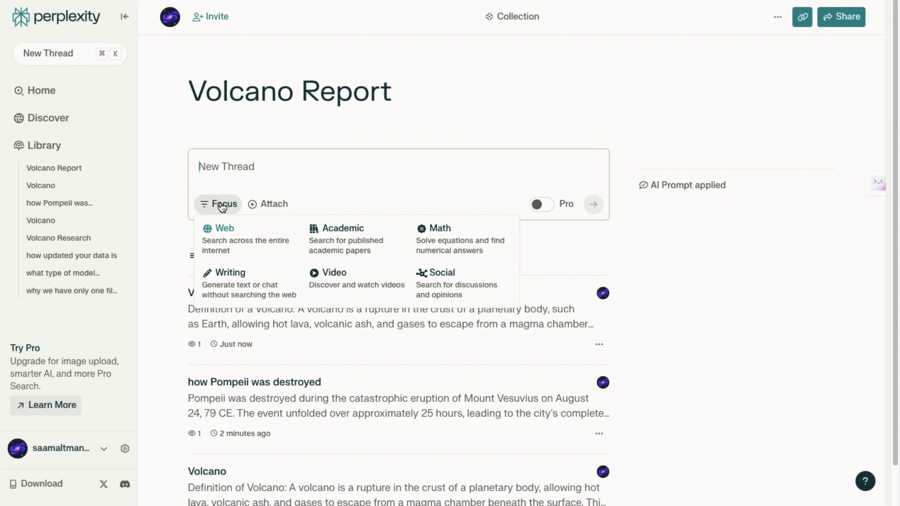
pyautogui.click(329, 239)
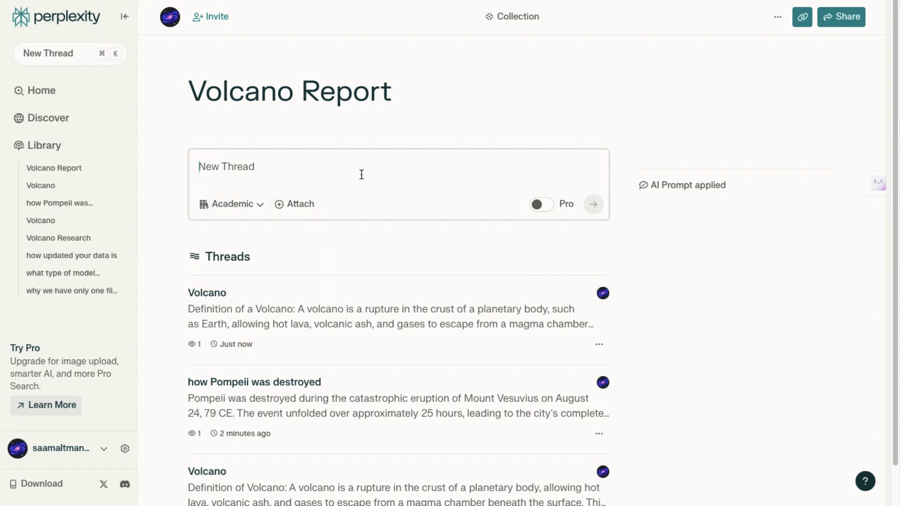
pyautogui.write('how Pompeii was destroyed.')
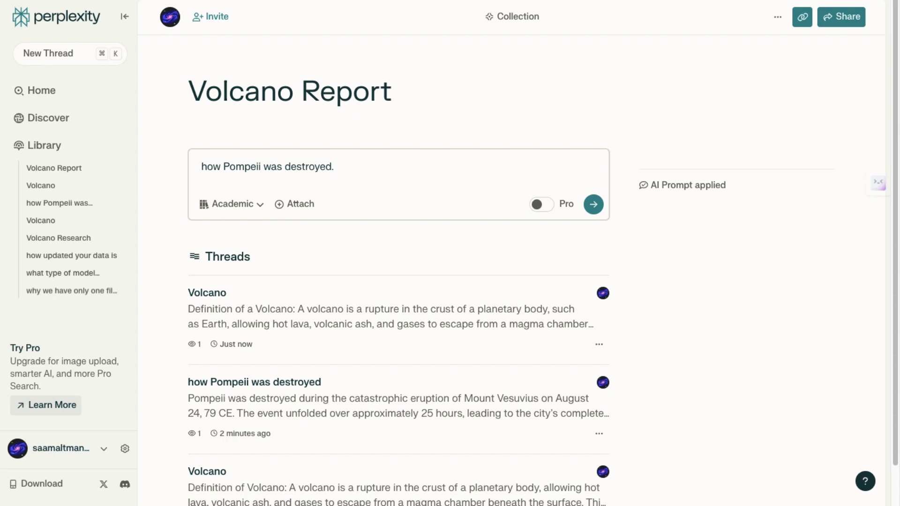
pyautogui.press('Return')
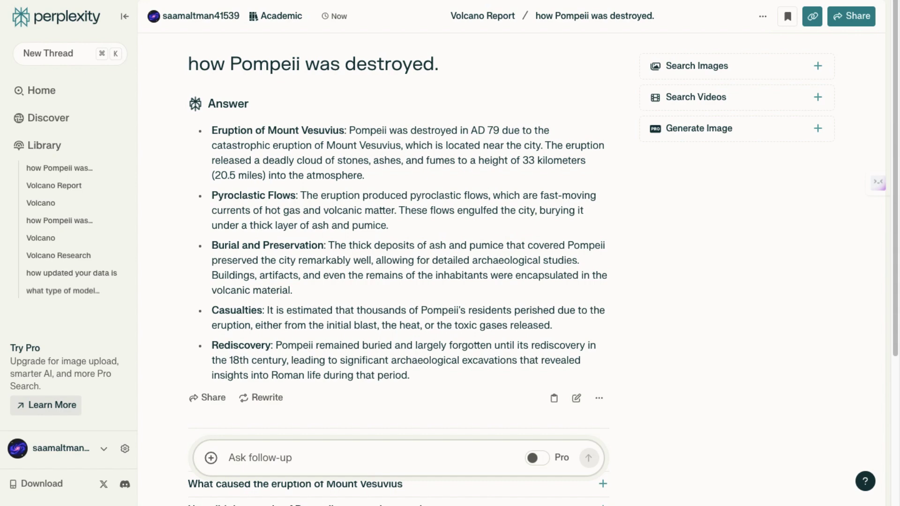
# Submit a pasted follow-up asking for a paper in the Pompeii thread
pyautogui.click(238, 450)
pyautogui.write('Can you give me an academic paper for this?')
pyautogui.press('Return')
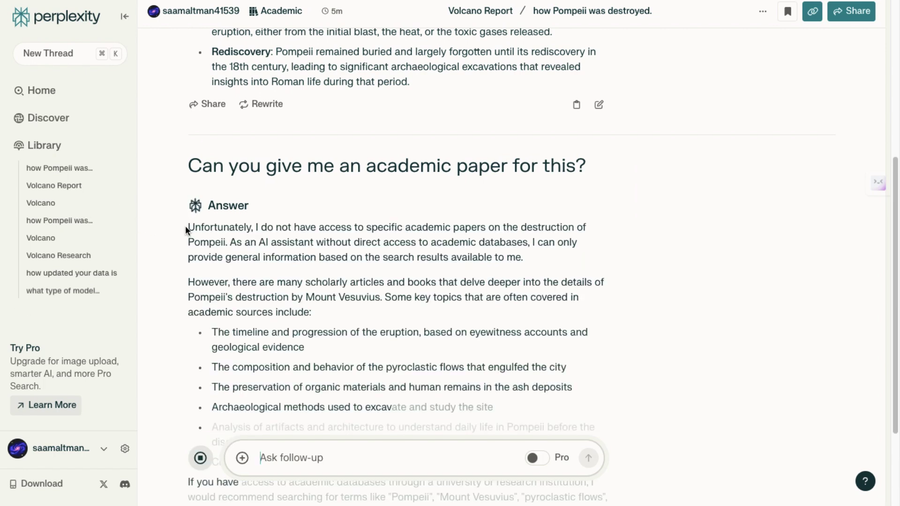
pyautogui.moveTo(184, 226)
pyautogui.mouseDown()
pyautogui.moveTo(257, 232)
pyautogui.moveTo(183, 225)
pyautogui.mouseUp()
pyautogui.click(269, 228)
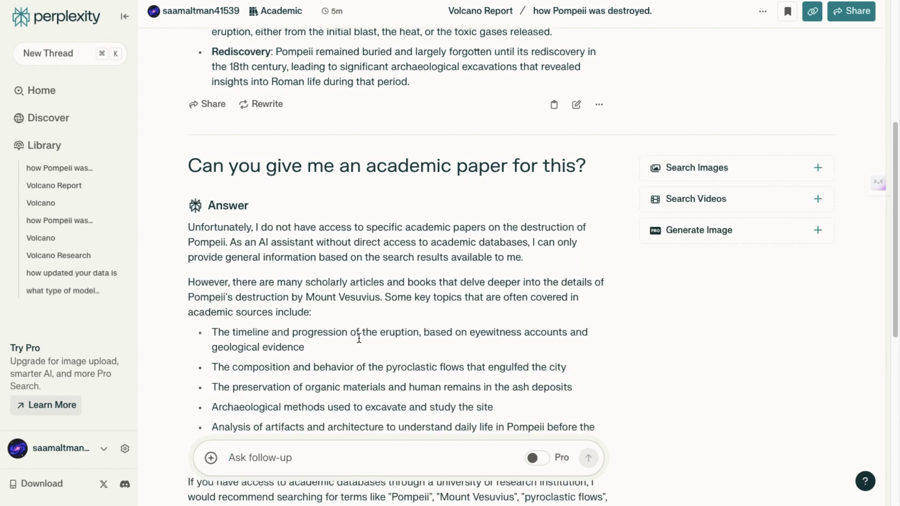
# Ask the follow-up 'How do volcanoes work?' and request related volcano videos
pyautogui.click(283, 456)
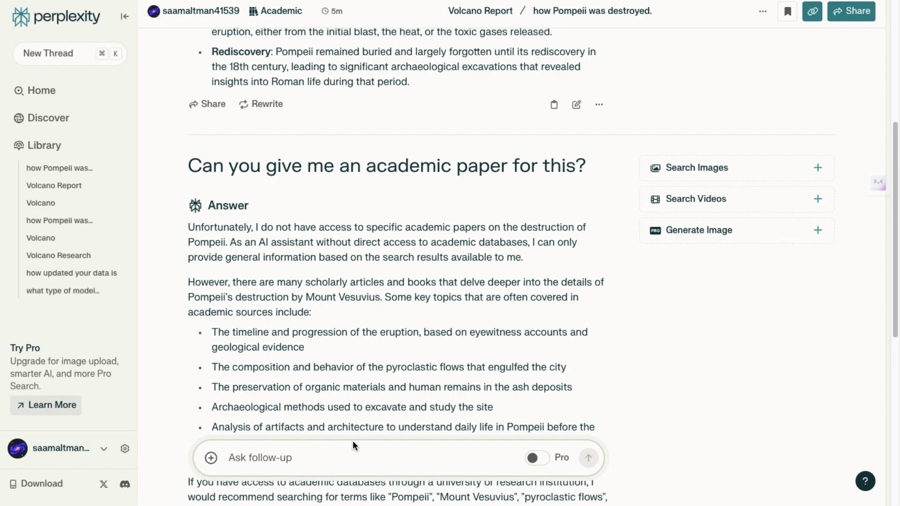
pyautogui.write('How do volcanoes work?')
pyautogui.press('Return')
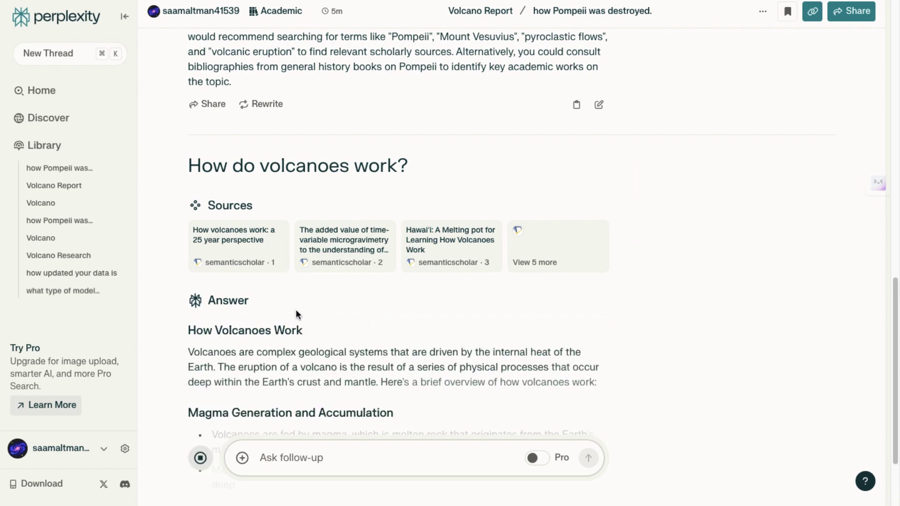
pyautogui.scroll(6, 282, 296)
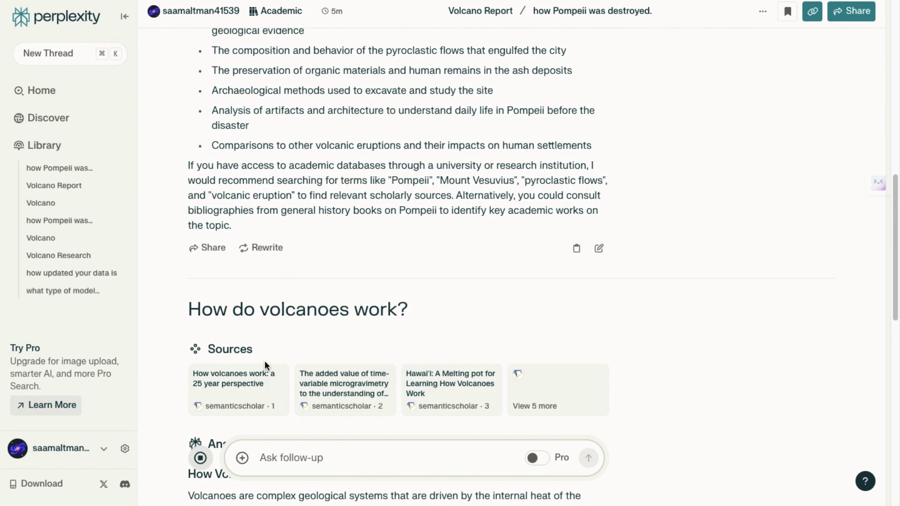
pyautogui.scroll(-3, 265, 366)
pyautogui.moveTo(252, 234); pyautogui.dragTo(208, 234)
pyautogui.click(208, 234)
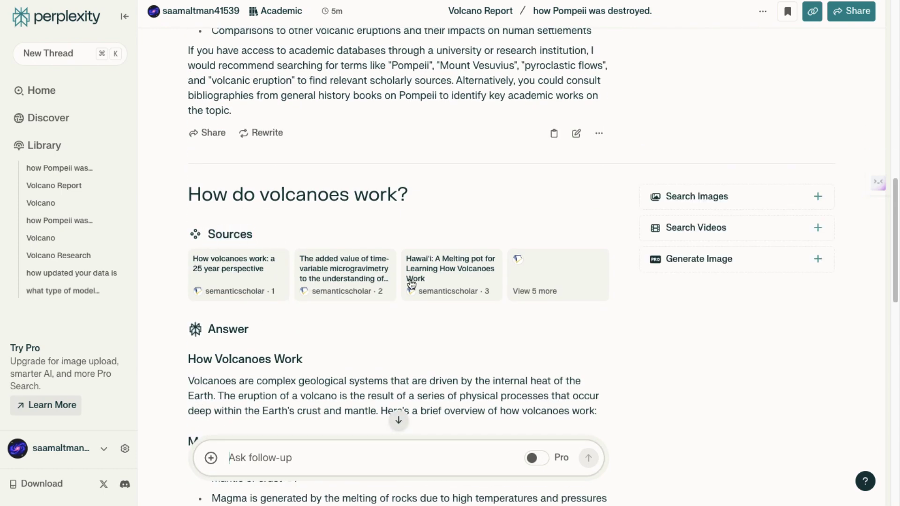
pyautogui.scroll(-6, 375, 413)
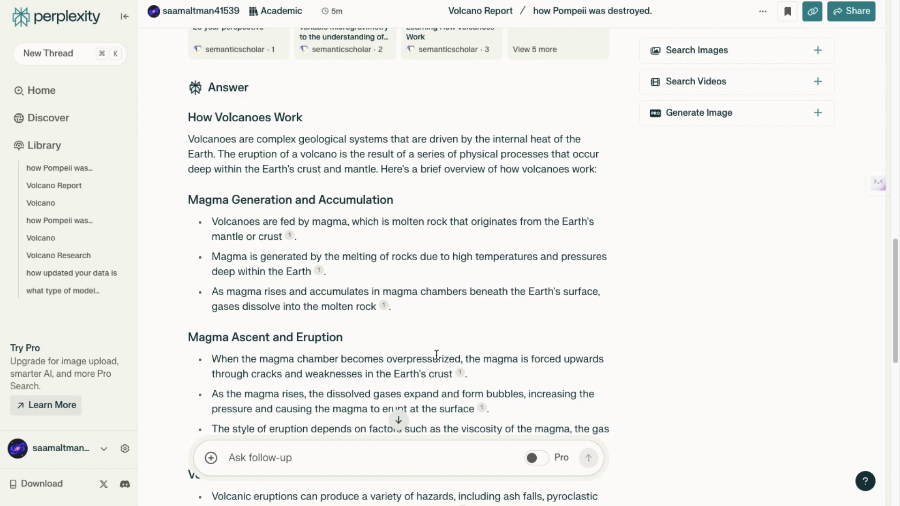
pyautogui.scroll(5, 491, 322)
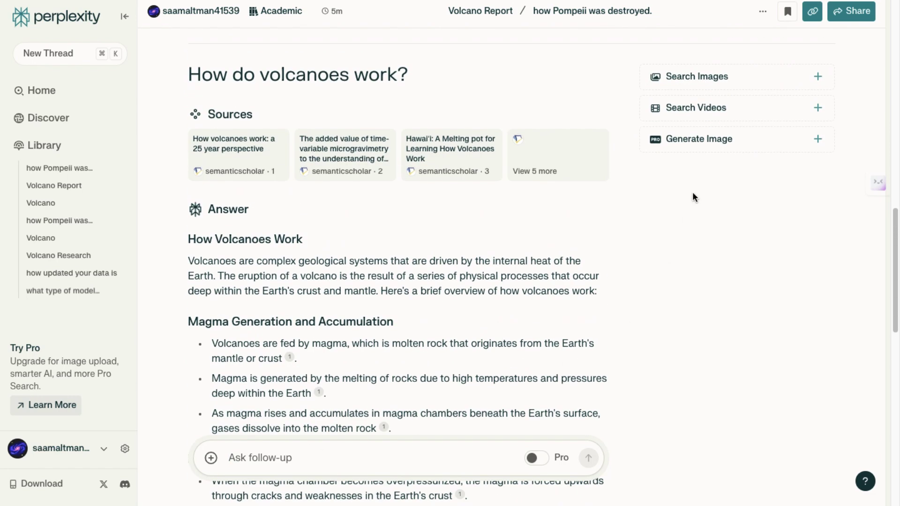
pyautogui.click(702, 108)
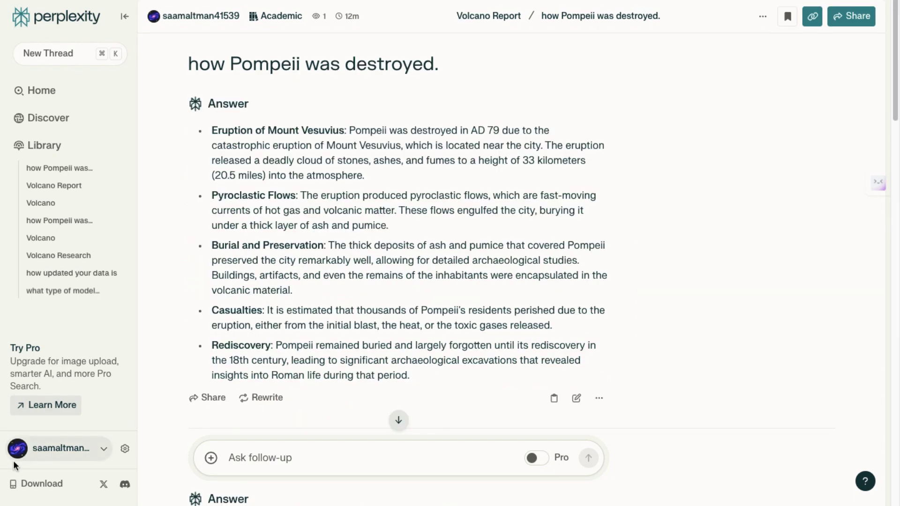
# View account settings, scrolling down to the Pro model list and System section
pyautogui.click(124, 448)
pyautogui.scroll(-10, 454, 305)
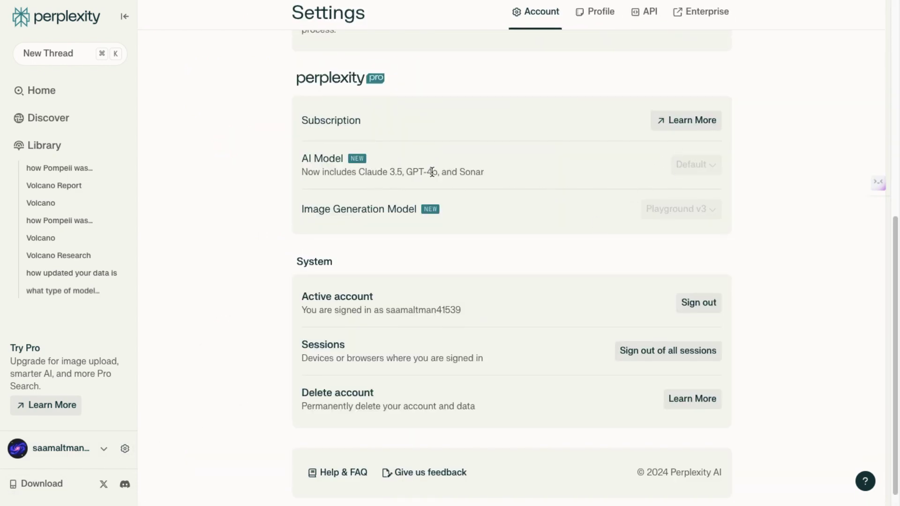
pyautogui.moveTo(432, 172); pyautogui.dragTo(365, 171)
pyautogui.click(533, 187)
# Browse the Discover feed's trending article cards, then return to the top
pyautogui.click(70, 121)
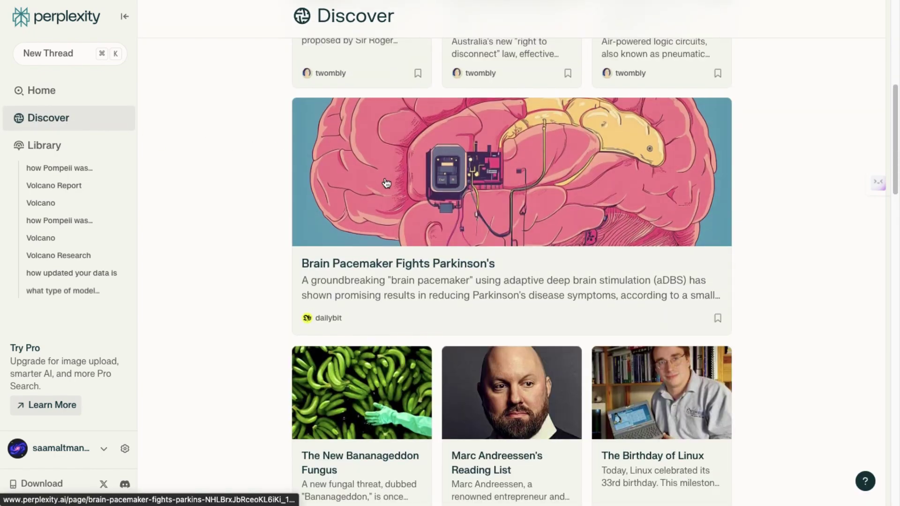
pyautogui.scroll(8, 389, 195)
pyautogui.scroll(-20, 389, 195)
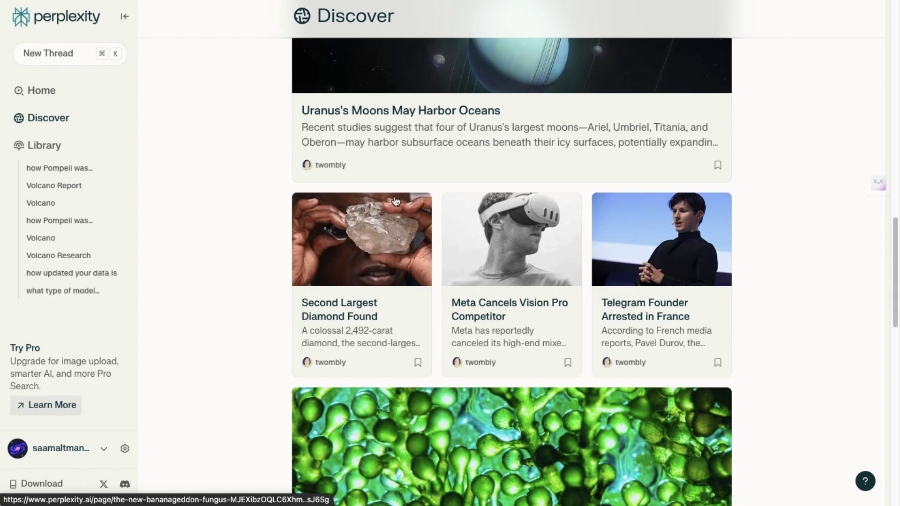
pyautogui.scroll(-12, 396, 201)
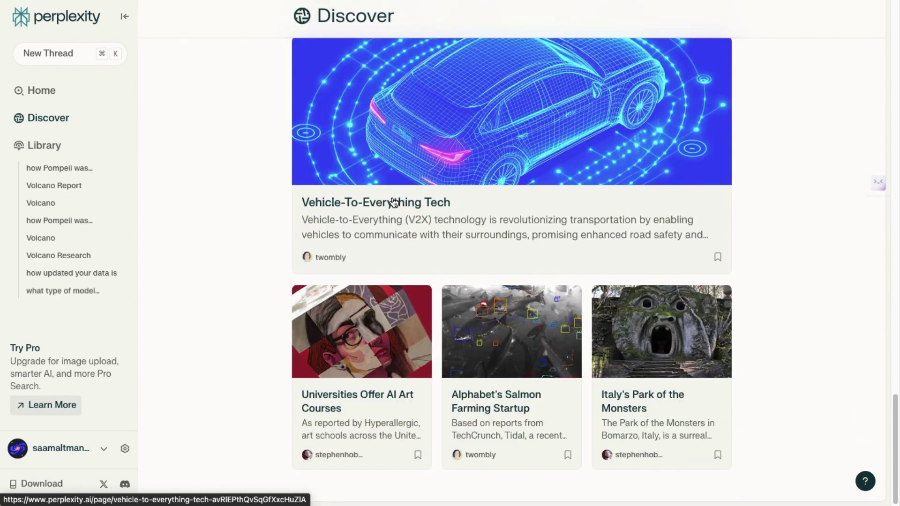
pyautogui.scroll(-4, 399, 203)
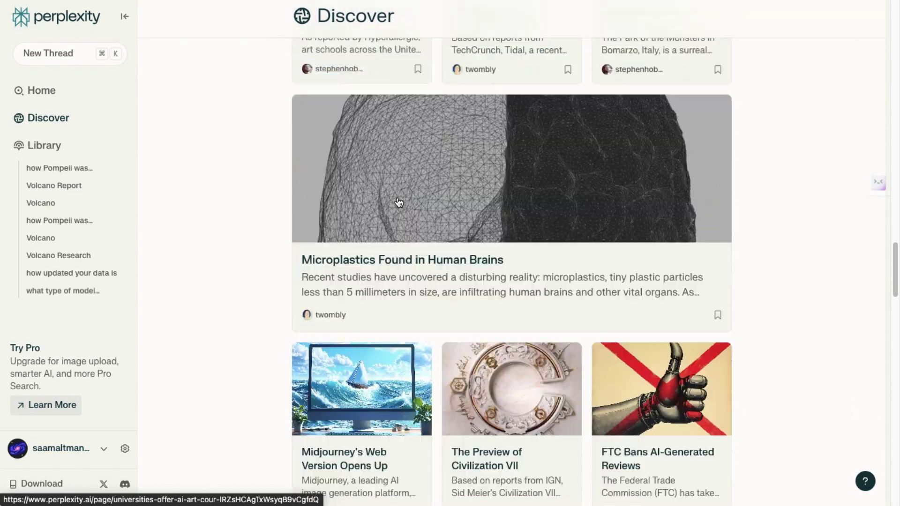
pyautogui.scroll(20, 399, 203)
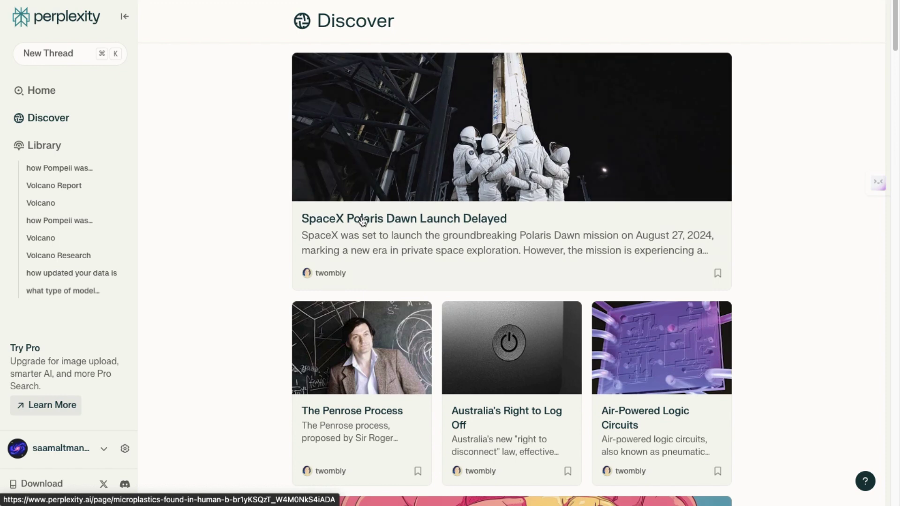
# Read the 'SpaceX Polaris Dawn Launch Delayed' article through to Keep Reading, then focus the follow-up box
pyautogui.click(465, 225)
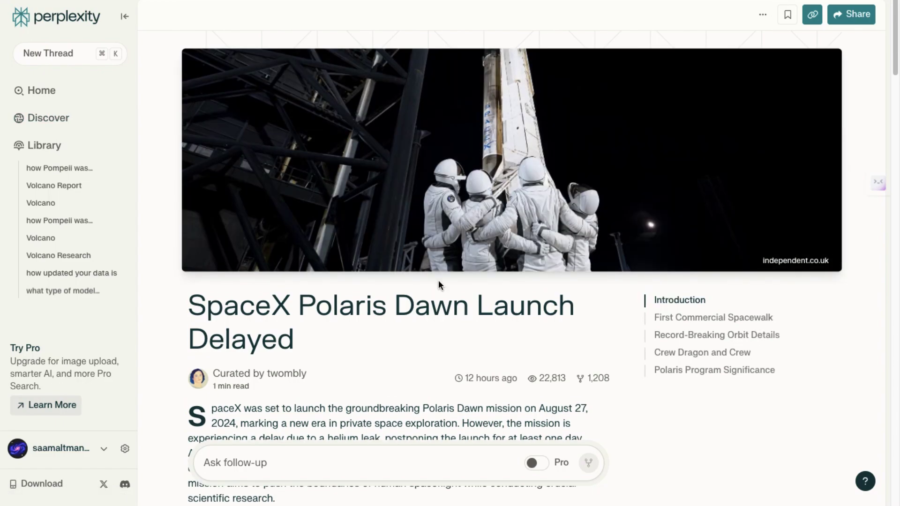
pyautogui.scroll(-12, 438, 283)
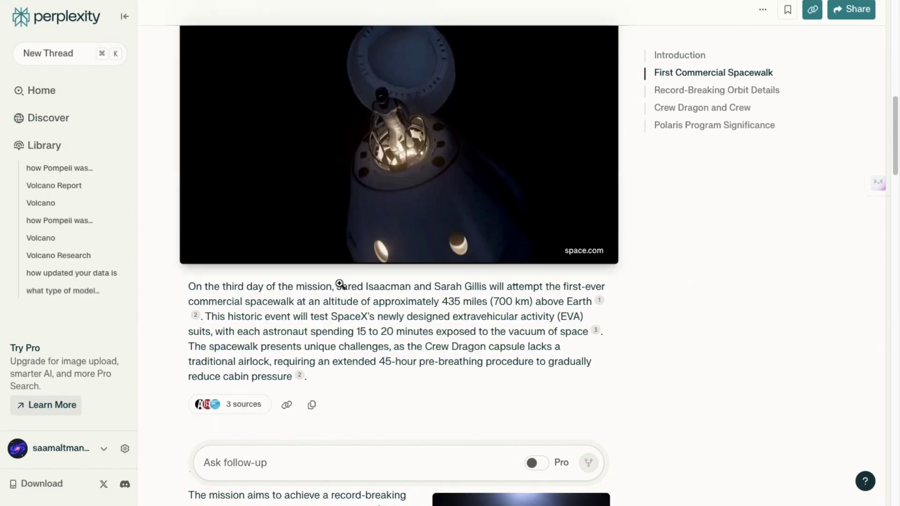
pyautogui.scroll(-10, 349, 289)
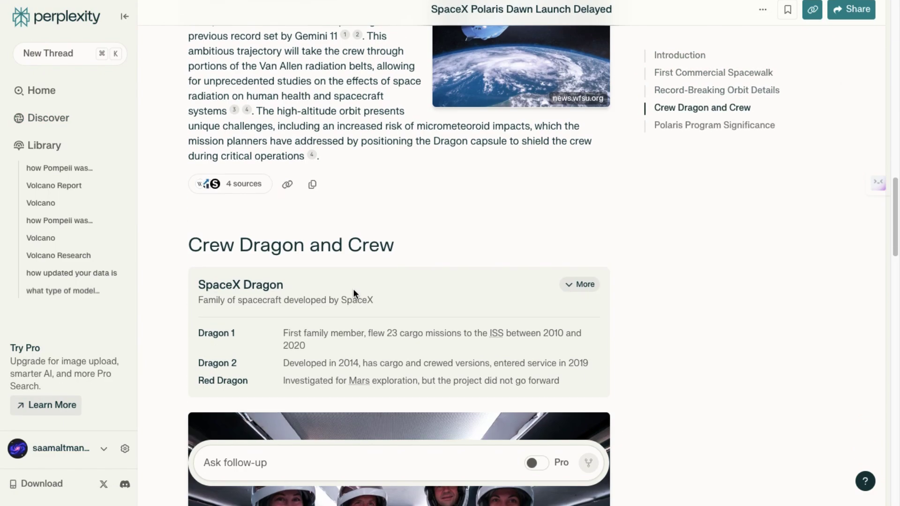
pyautogui.scroll(-3, 353, 289)
pyautogui.scroll(15, 353, 289)
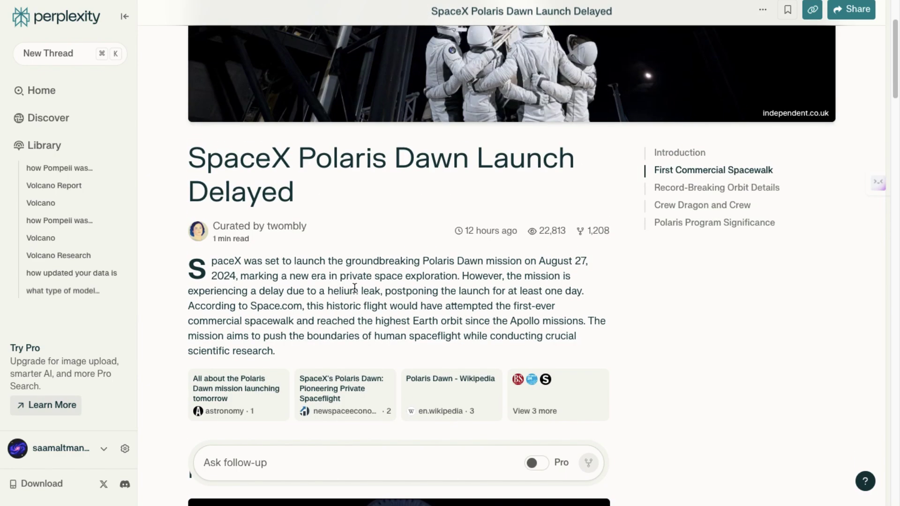
pyautogui.scroll(3, 375, 287)
pyautogui.scroll(-3, 607, 314)
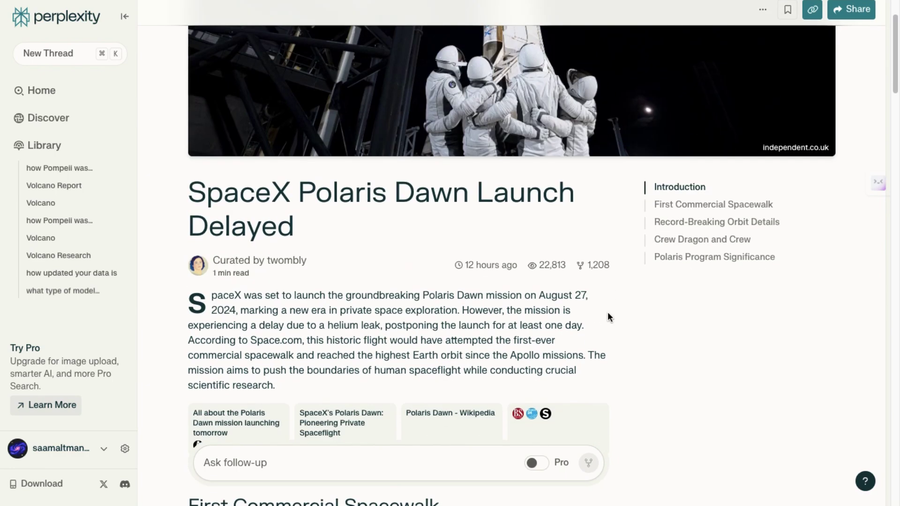
pyautogui.scroll(-2, 608, 317)
pyautogui.scroll(-3, 276, 212)
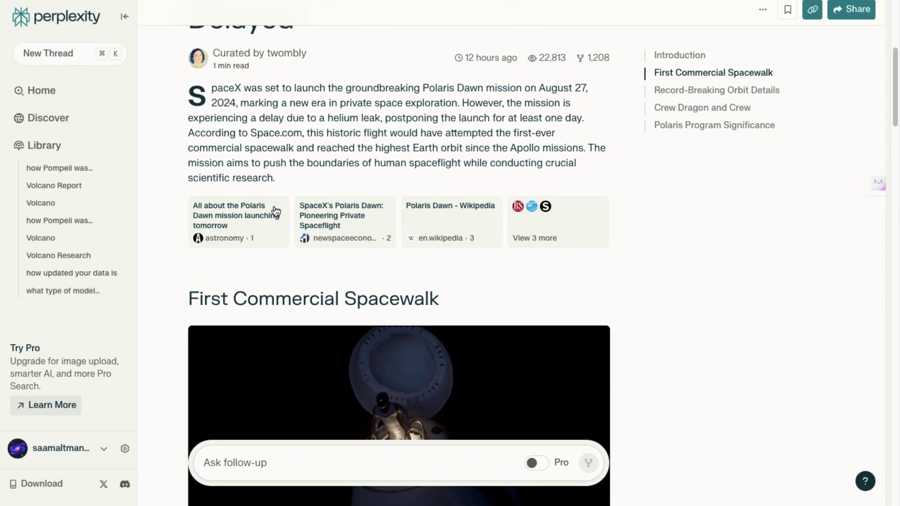
pyautogui.scroll(-15, 276, 212)
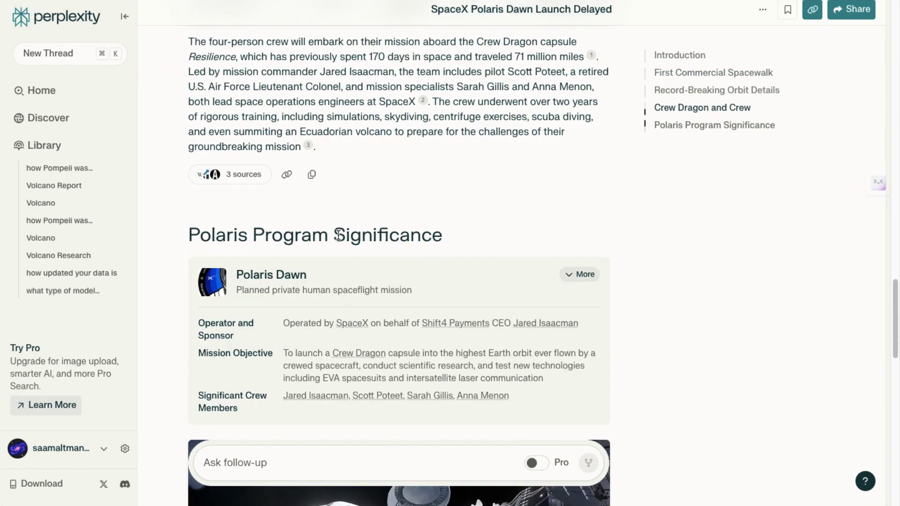
pyautogui.scroll(-15, 338, 234)
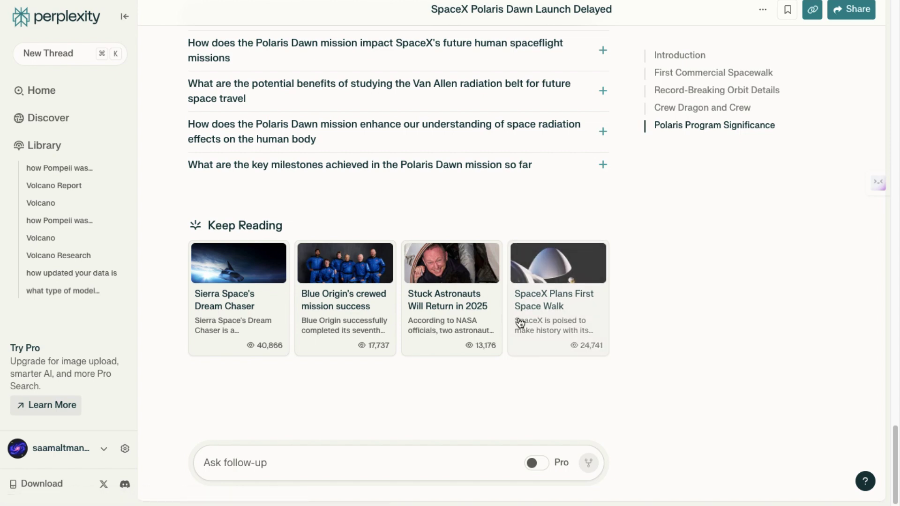
pyautogui.scroll(1, 359, 411)
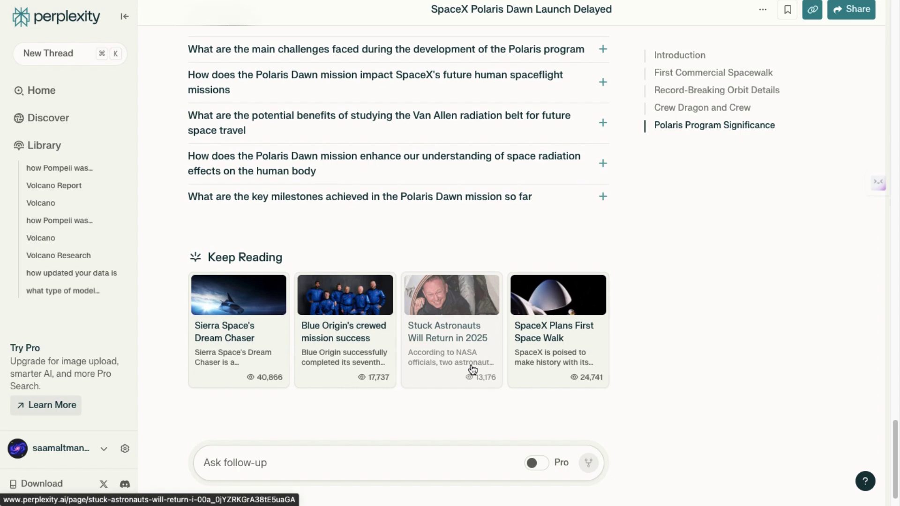
pyautogui.scroll(1, 619, 364)
pyautogui.click(296, 468)
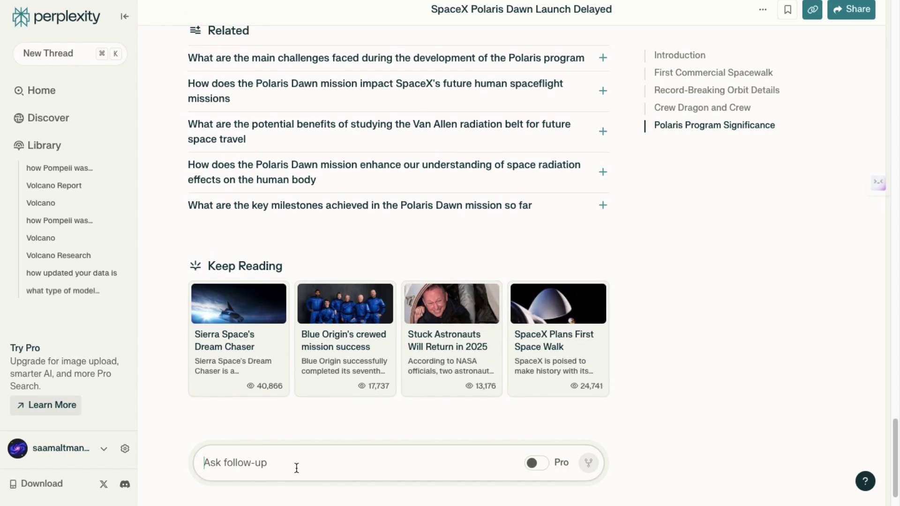